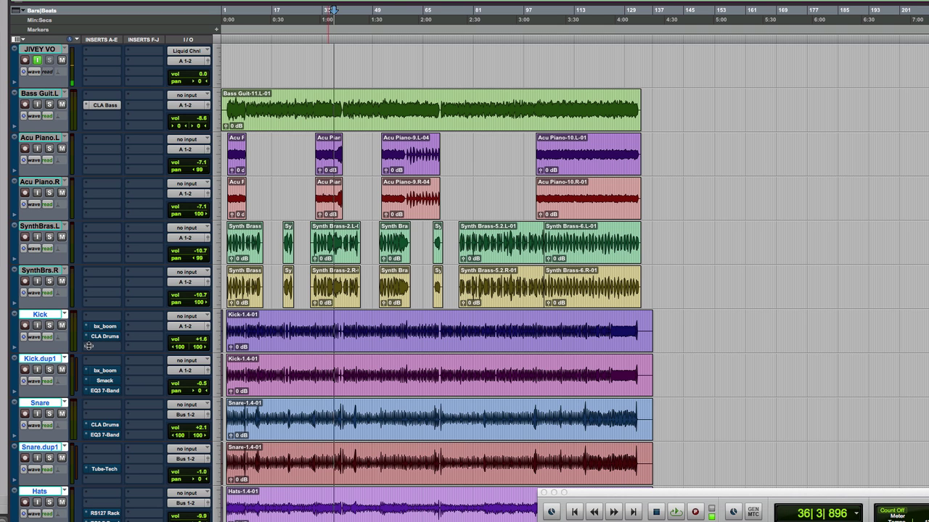
# Solo every track at once and play back the full drum mix
pyautogui.scroll(-10, 574, 283)
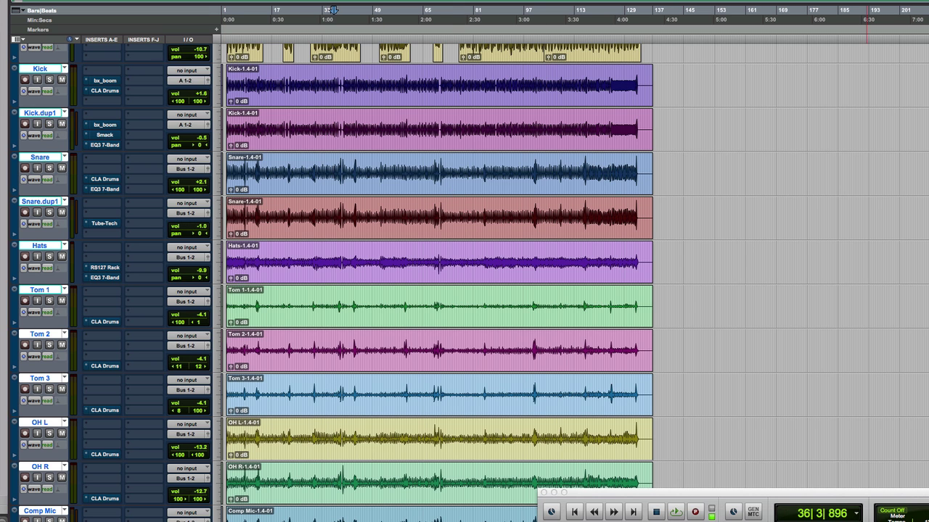
pyautogui.scroll(-5, 254, 337)
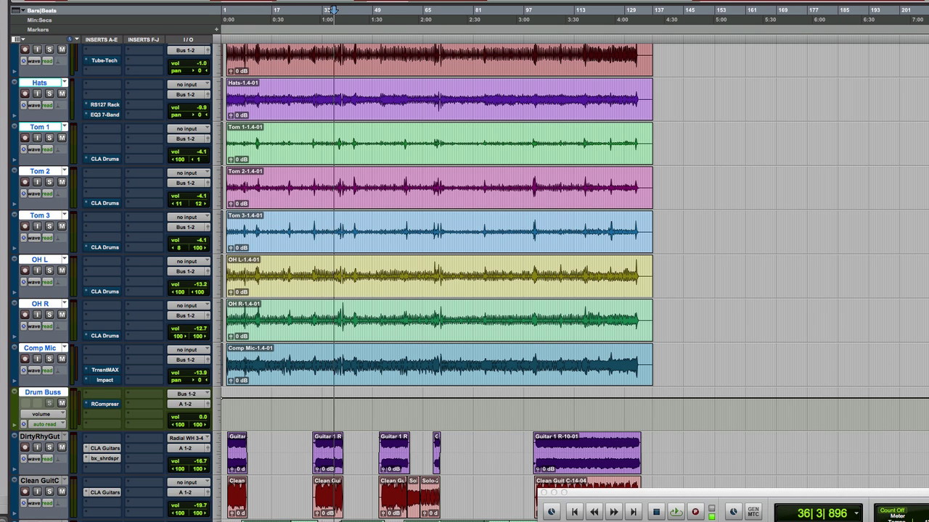
pyautogui.scroll(-5, 465, 276)
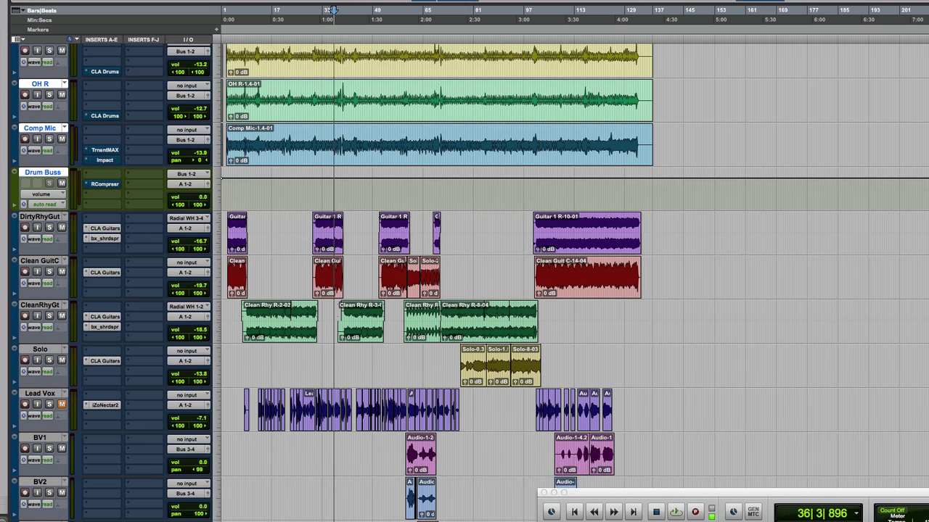
pyautogui.scroll(-1, 464, 276)
pyautogui.scroll(-10, 465, 275)
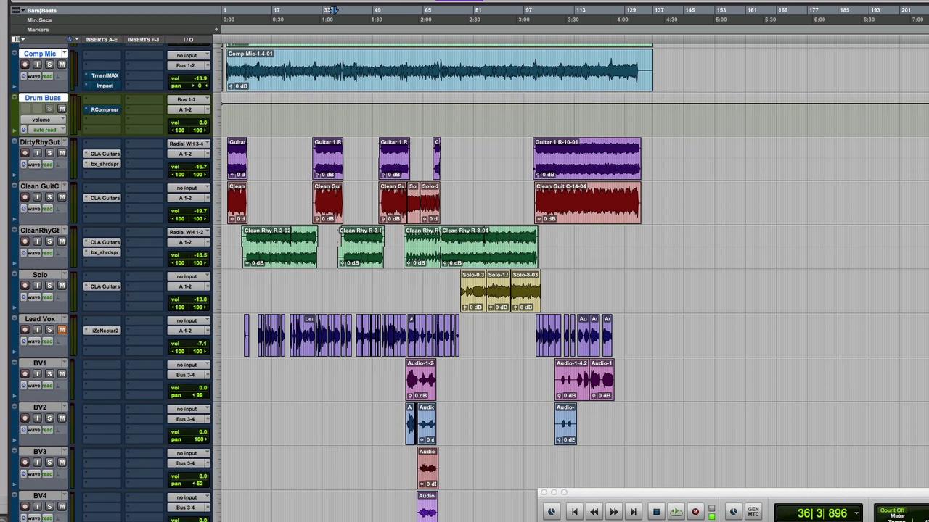
pyautogui.scroll(-3, 465, 276)
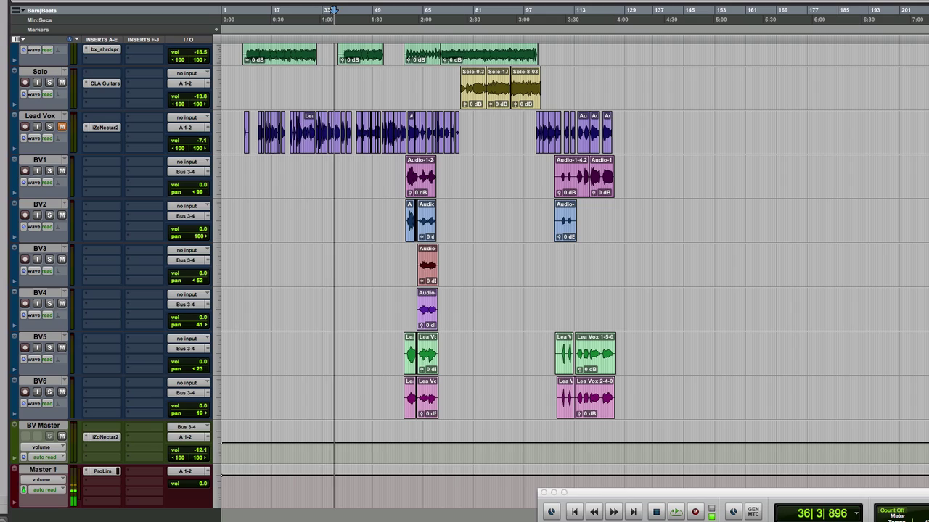
pyautogui.scroll(18, 464, 275)
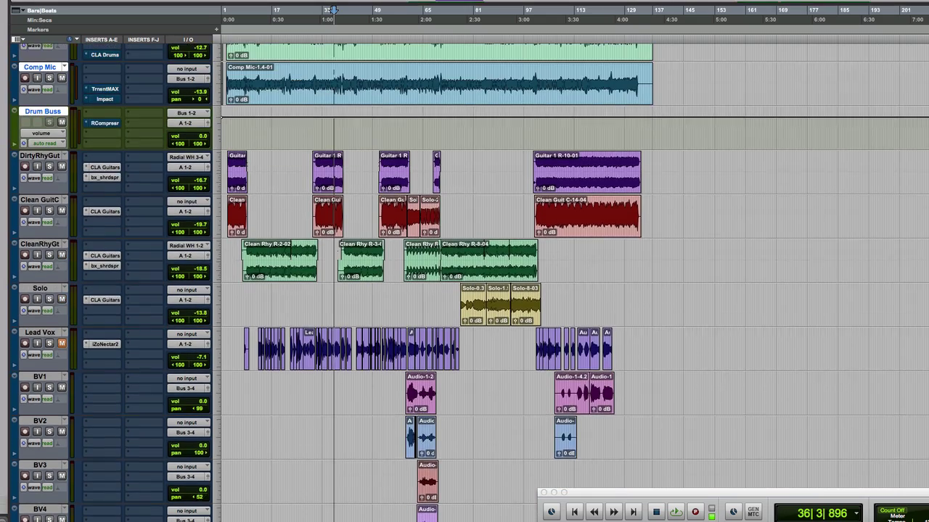
pyautogui.scroll(5, 823, 147)
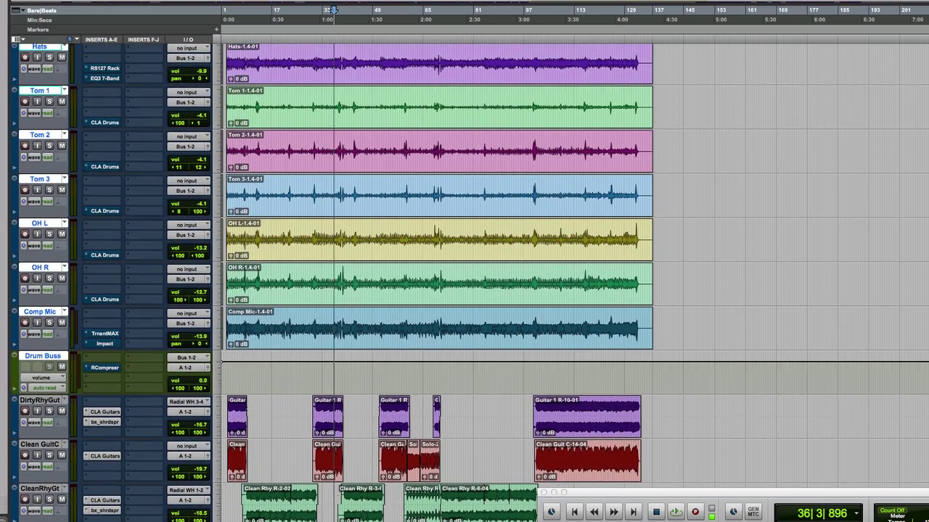
pyautogui.scroll(9, 823, 147)
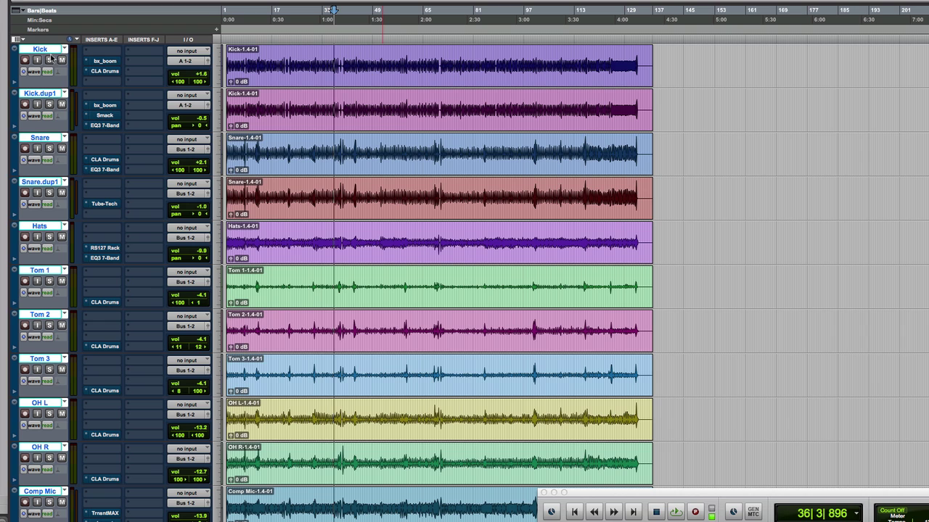
pyautogui.keyDown('alt'); pyautogui.click(49, 61); pyautogui.keyUp('alt')
pyautogui.press('space')
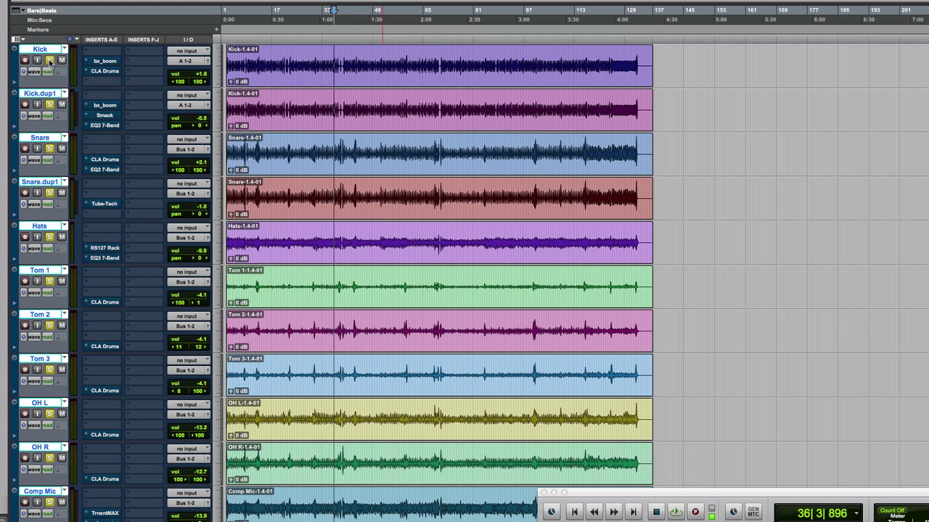
# Clear the solos, solo only the Kick, and audition it from bar 45
pyautogui.keyDown('alt'); pyautogui.click(49, 60); pyautogui.keyUp('alt')
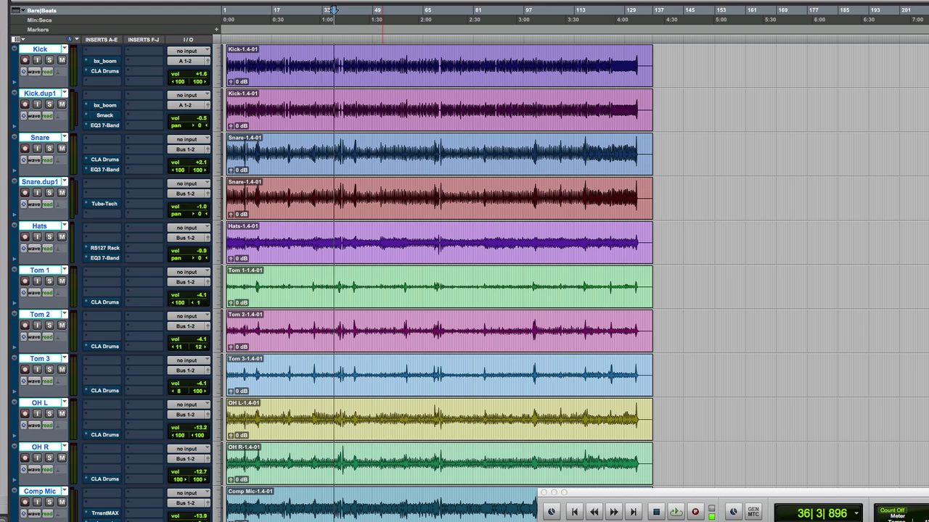
pyautogui.click(50, 59)
pyautogui.click(362, 41)
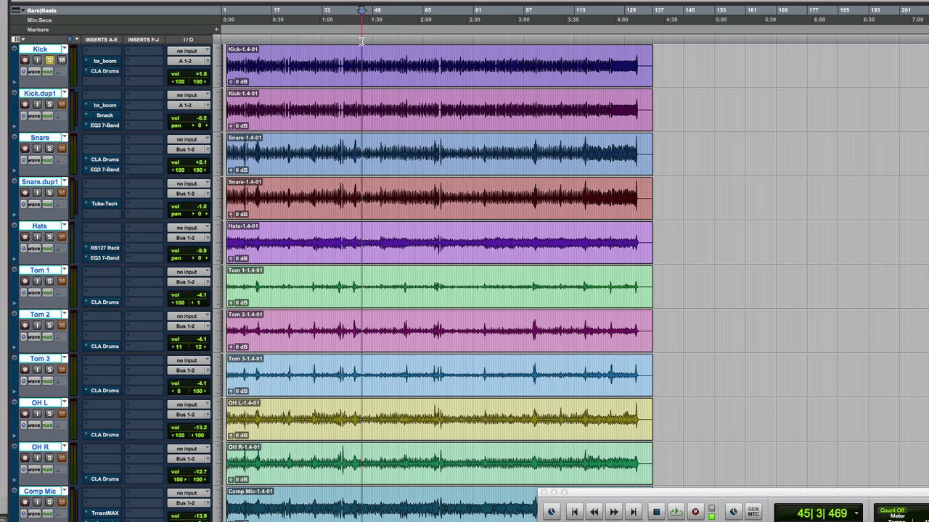
pyautogui.press('space')
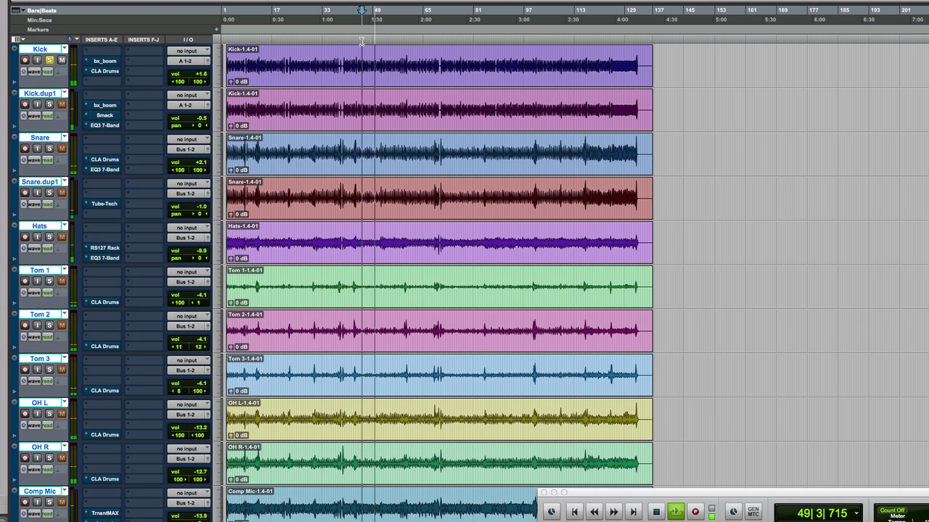
pyautogui.press('space')
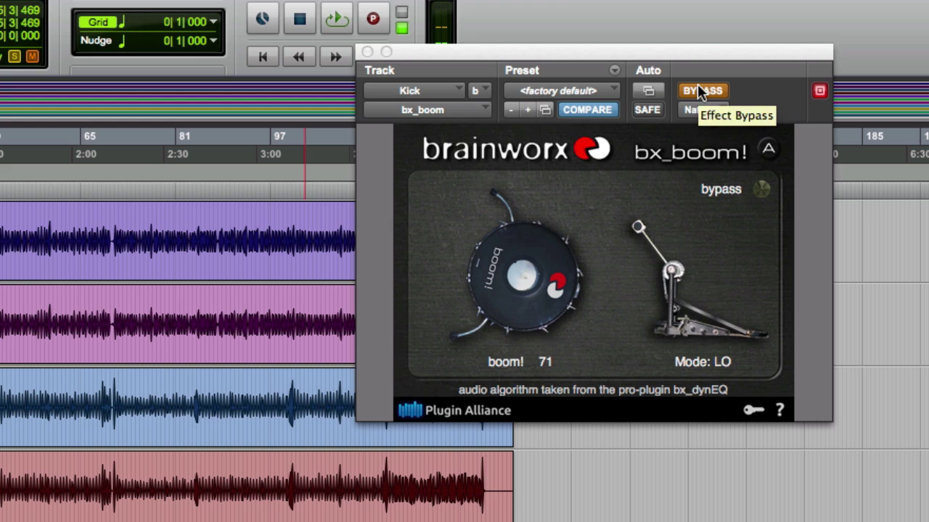
# A/B the kick with bx_boom on and bypassed during playback, leaving bx_boom active
pyautogui.press('space')
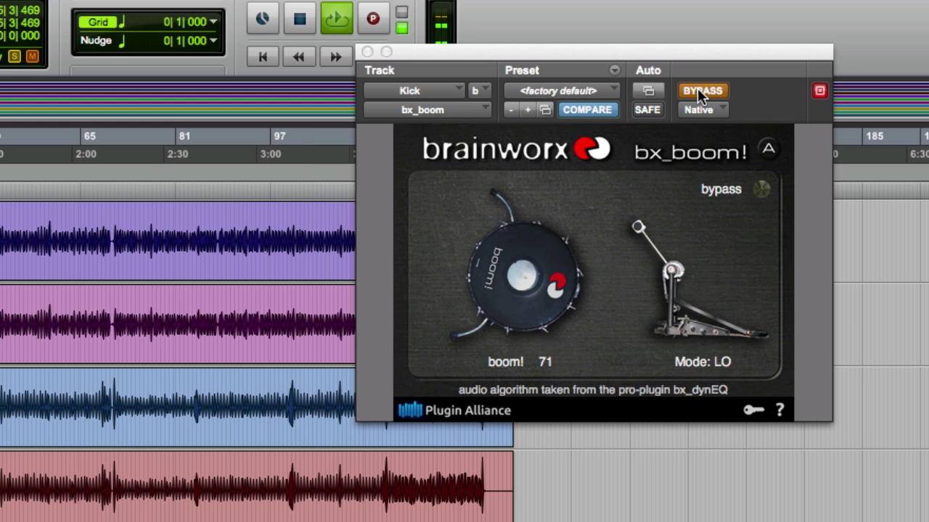
pyautogui.click(697, 91)
pyautogui.click(697, 90)
pyautogui.click(698, 91)
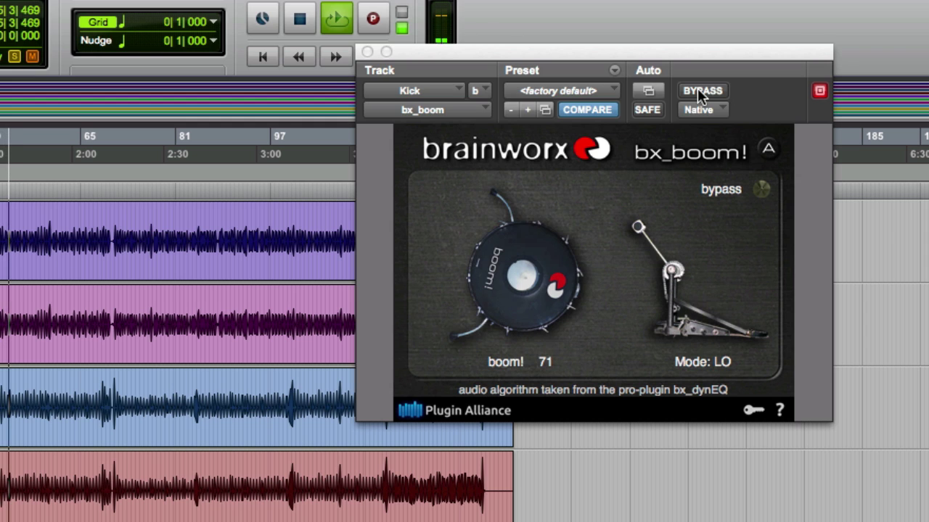
pyautogui.click(697, 90)
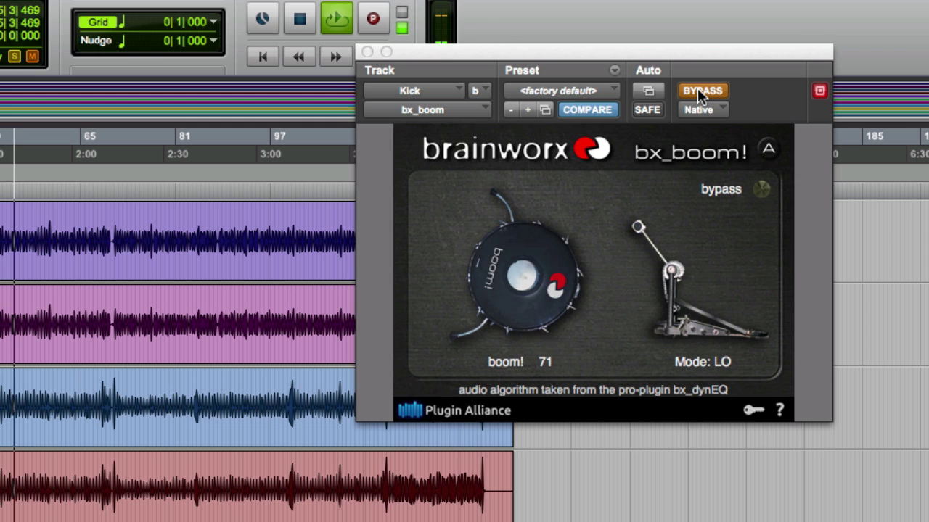
pyautogui.click(698, 91)
pyautogui.press('space')
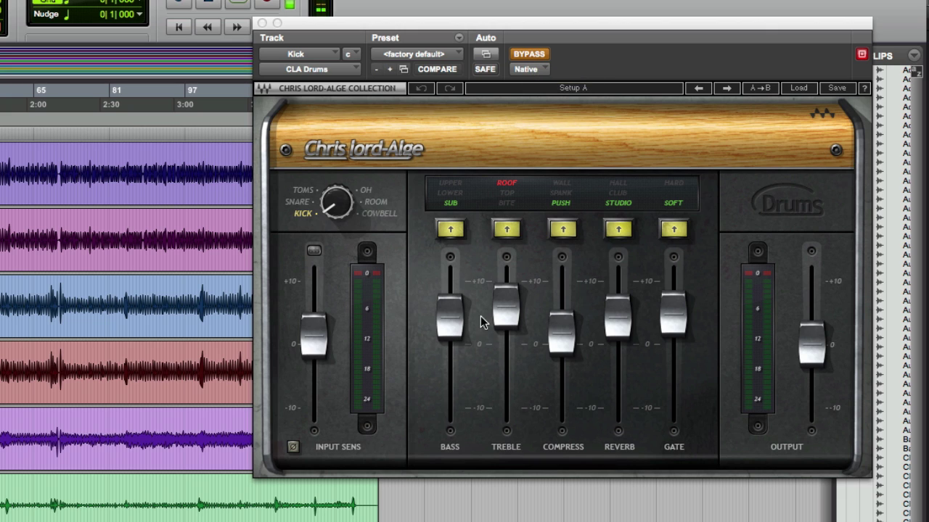
# Compare the kick with CLA Drums engaged and bypassed, leaving CLA Drums active
pyautogui.click(529, 56)
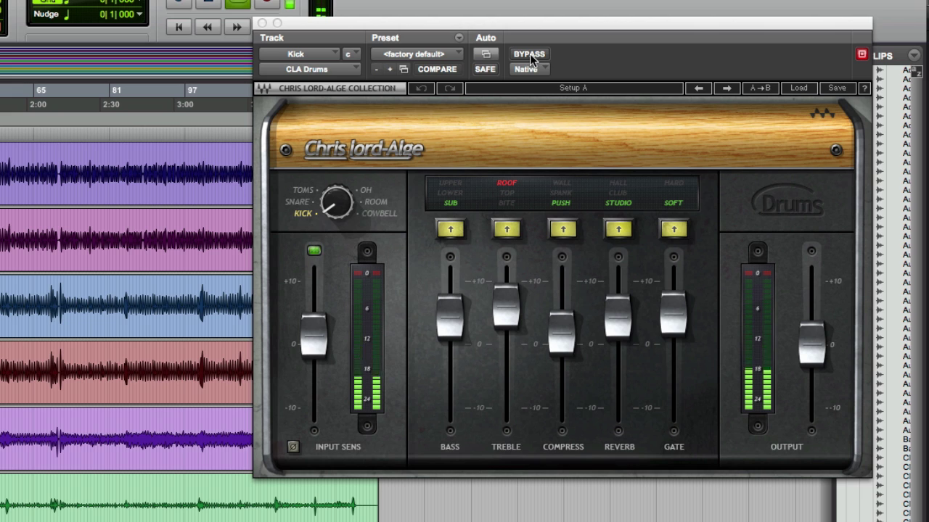
pyautogui.click(529, 56)
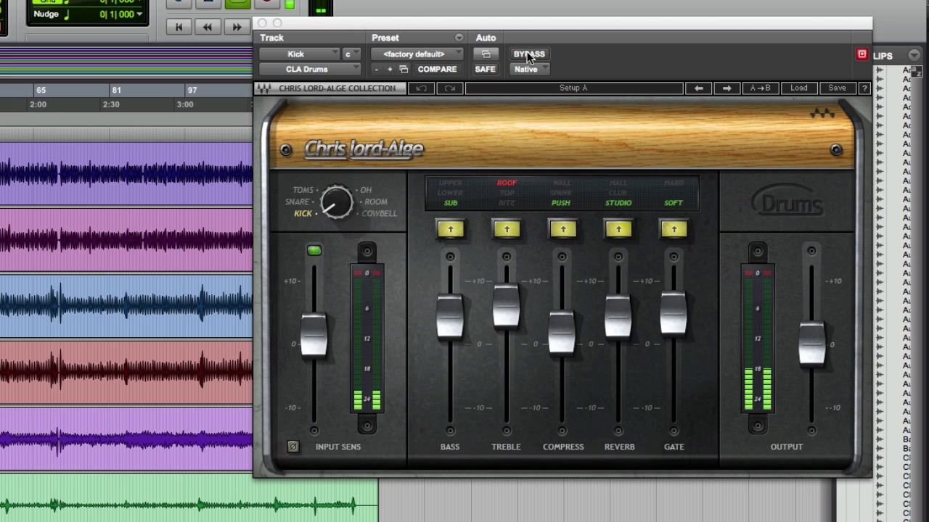
pyautogui.click(529, 57)
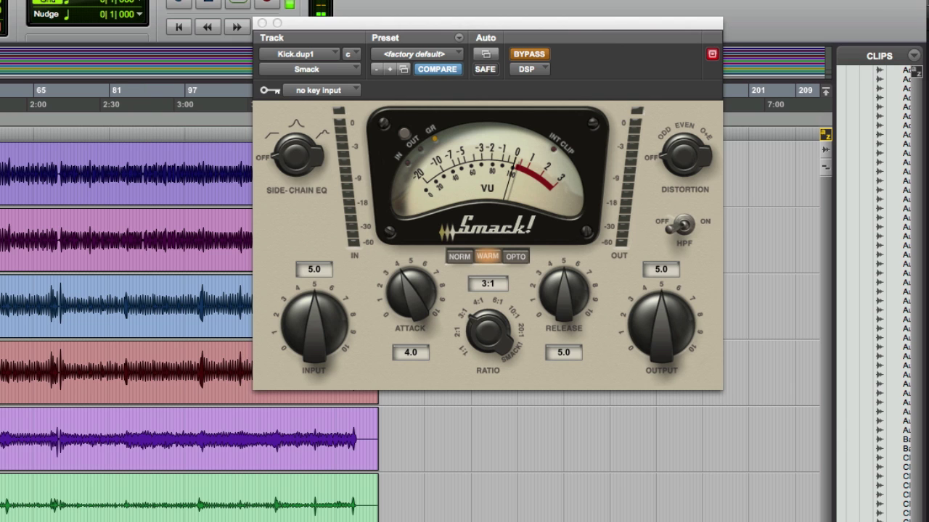
# A/B Kick.dup1 with Smack compression on and off, leaving Smack engaged
pyautogui.click(529, 54)
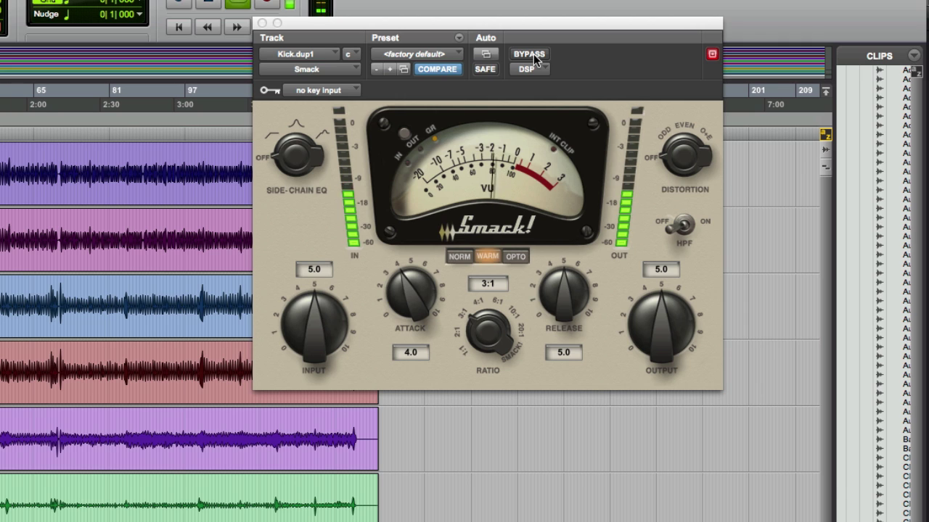
pyautogui.click(533, 57)
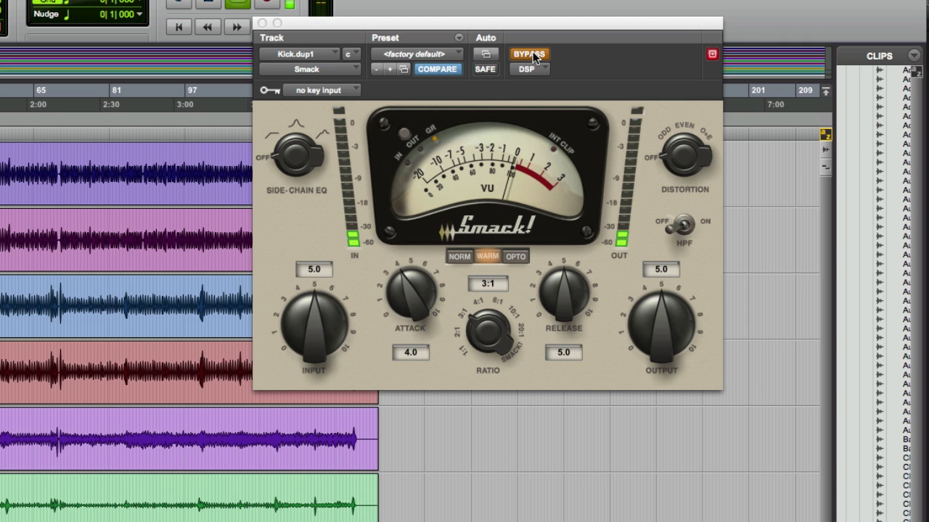
pyautogui.click(532, 57)
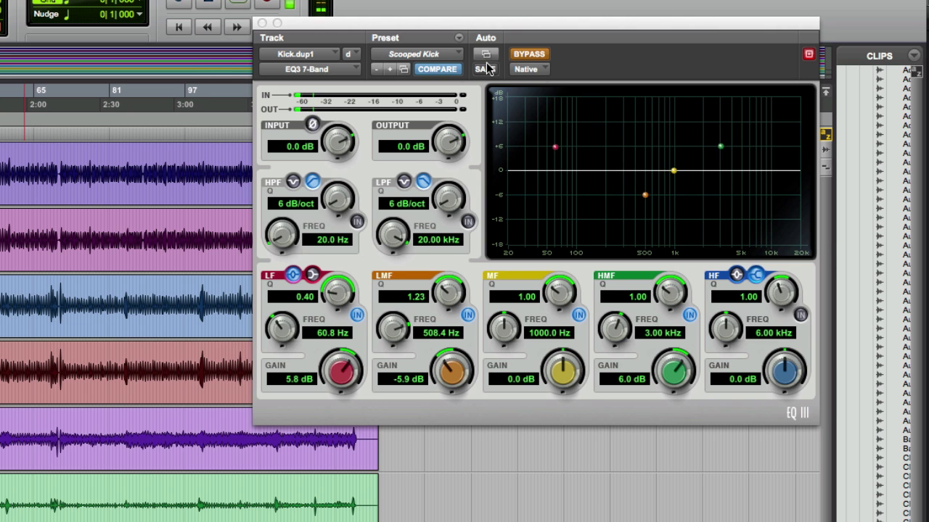
# Enable Kick.dup1's Scooped Kick EQ with a higher low boost, then solo only the Snare
pyautogui.click(531, 56)
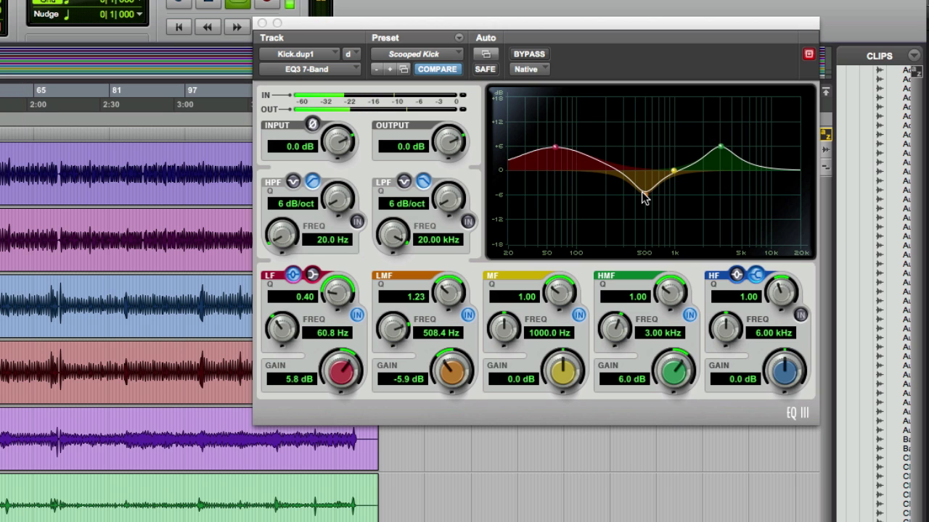
pyautogui.moveTo(556, 148); pyautogui.dragTo(565, 147)
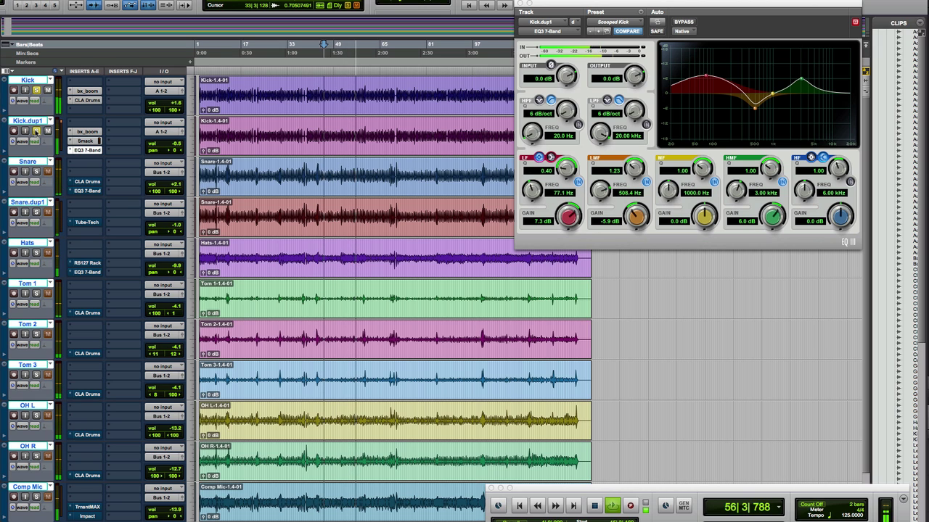
pyautogui.click(37, 131)
pyautogui.click(37, 171)
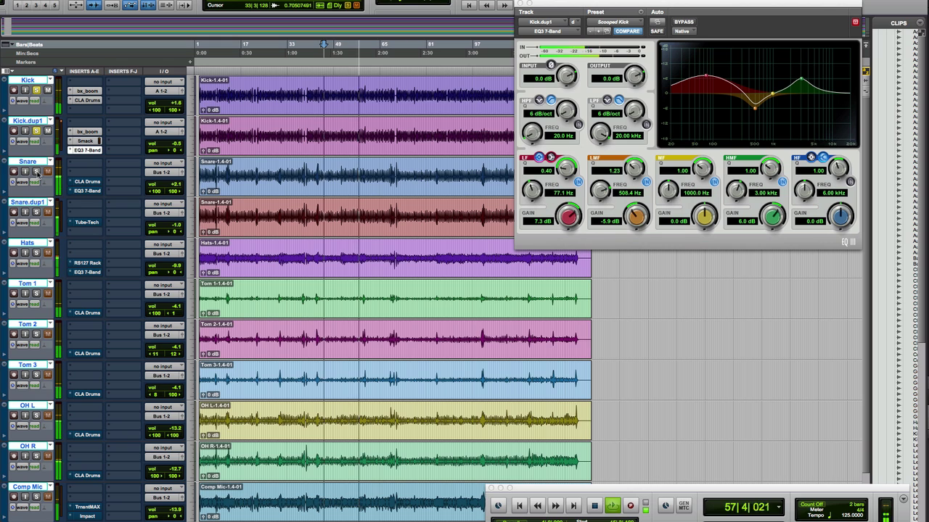
pyautogui.press('space')
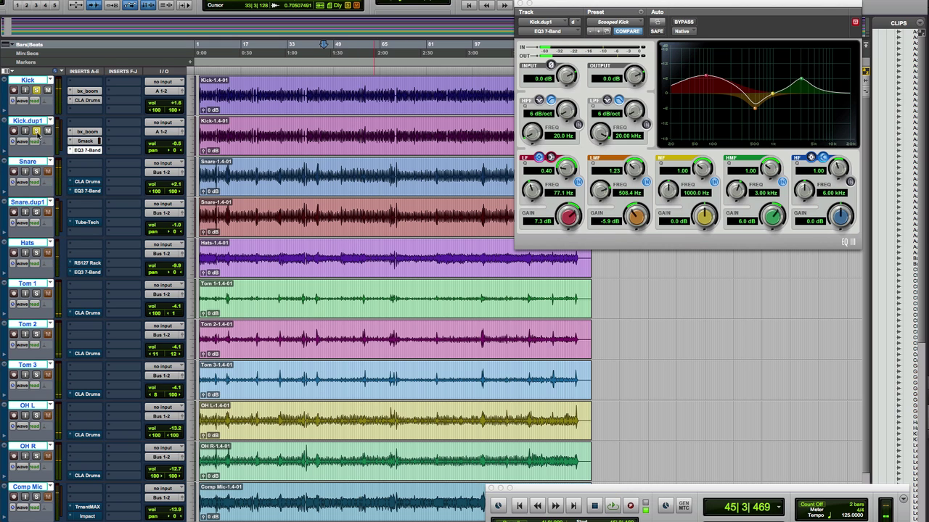
pyautogui.click(36, 130)
pyautogui.click(37, 90)
pyautogui.click(37, 171)
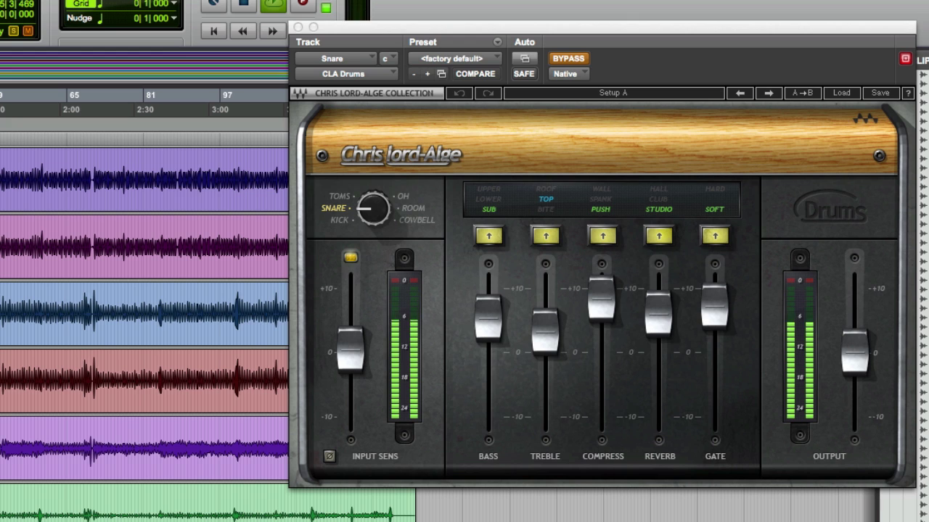
# Take the Snare's CLA Drums plugin out of bypass
pyautogui.click(566, 58)
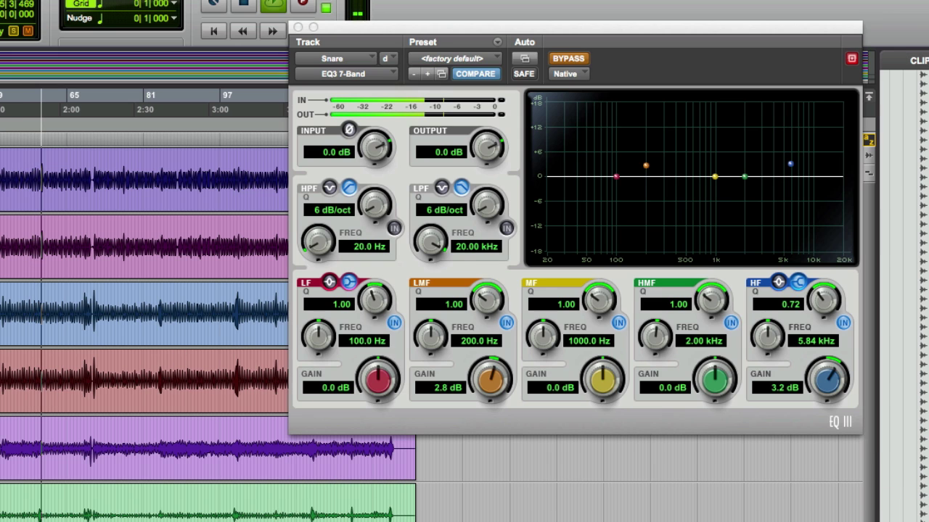
# Activate the Snare EQ3's 200 Hz and 5.84 kHz boosts, then open Snare.dup1's Tube-Tech channel strip
pyautogui.click(568, 60)
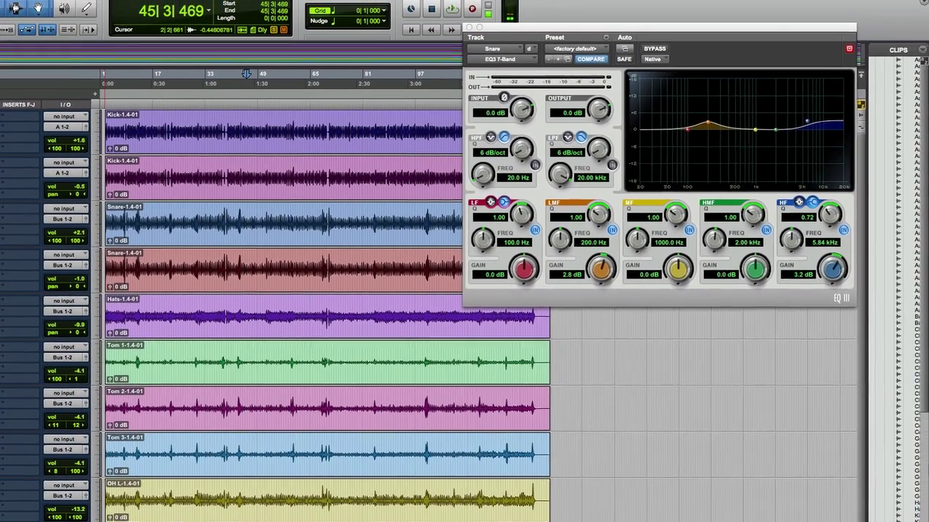
pyautogui.click(32, 251)
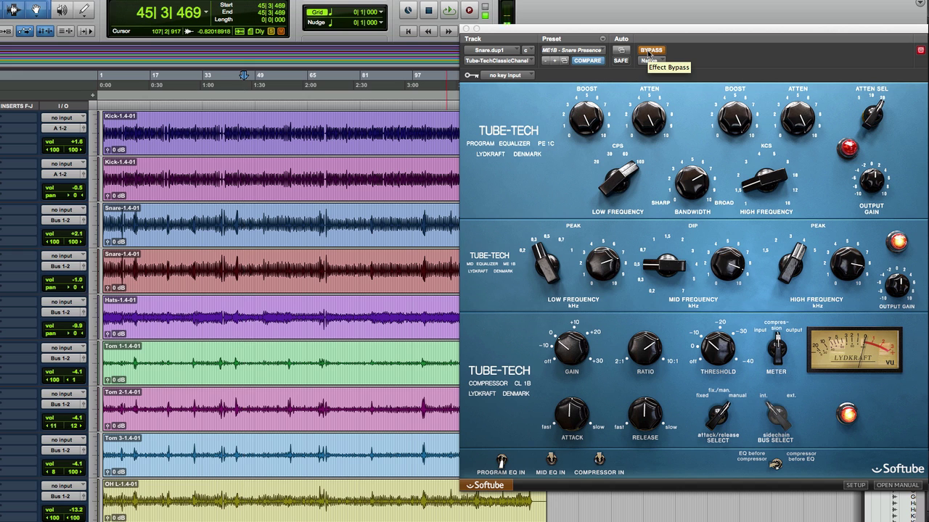
# Play back Snare.dup1 through the Tube-Tech ME1B - Snare Presence channel, then open the Hats RS127 Rack
pyautogui.press('space')
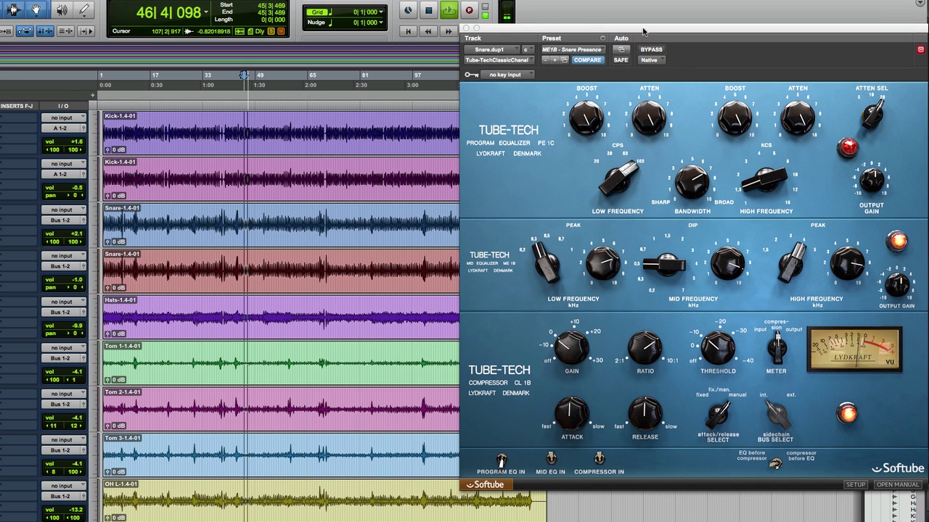
pyautogui.moveTo(649, 36); pyautogui.dragTo(603, 15)
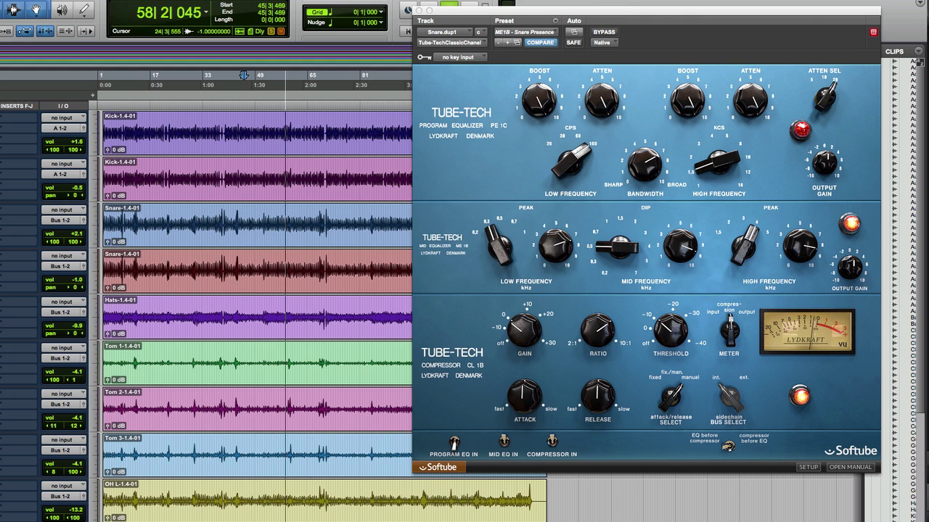
pyautogui.press('space')
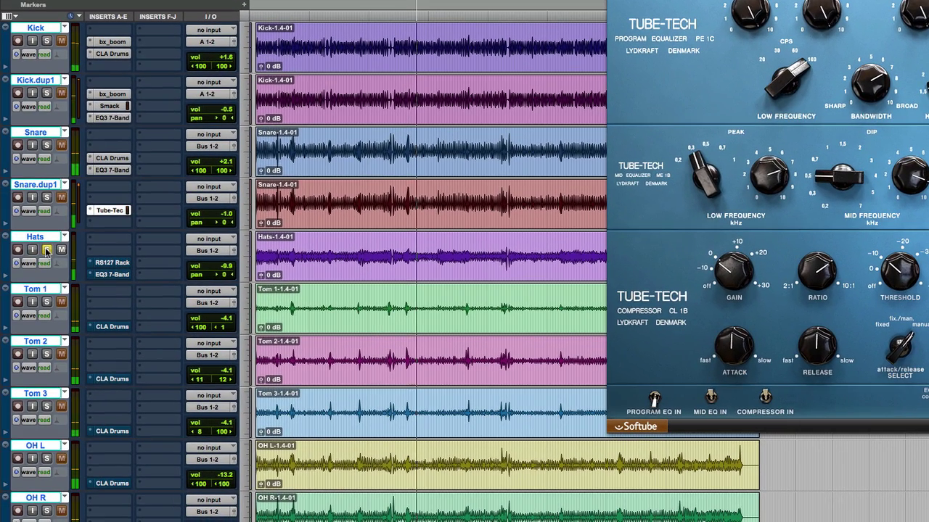
pyautogui.click(113, 263)
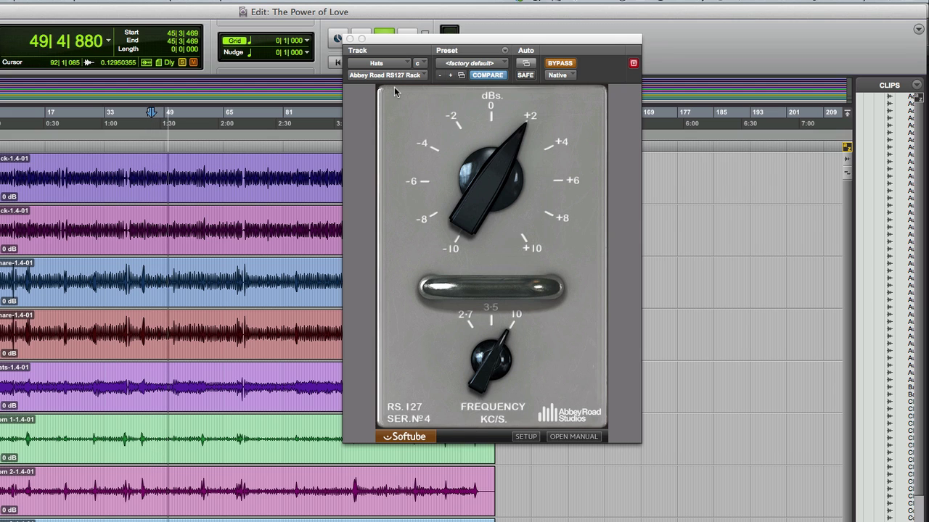
# Switch on the Hats EQ3's 412.2 Hz high-pass filter
pyautogui.moveTo(500, 168)
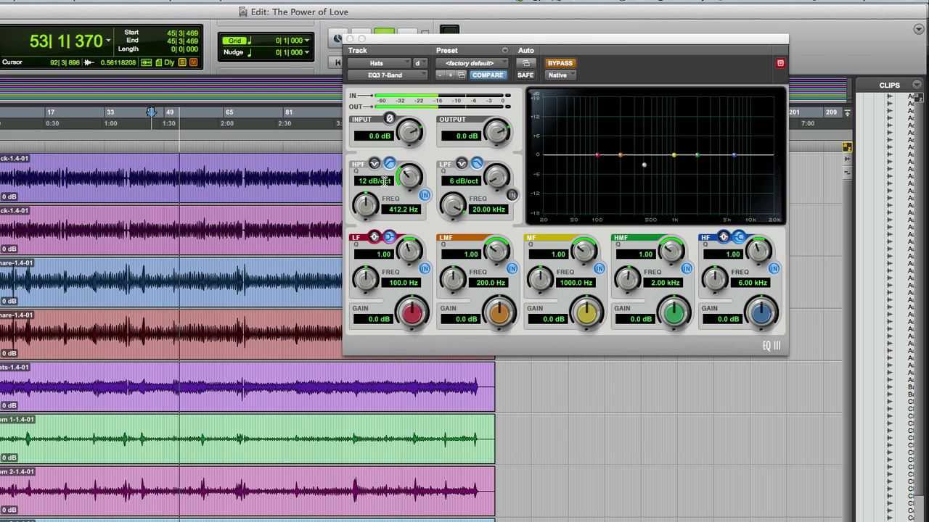
pyautogui.click(559, 64)
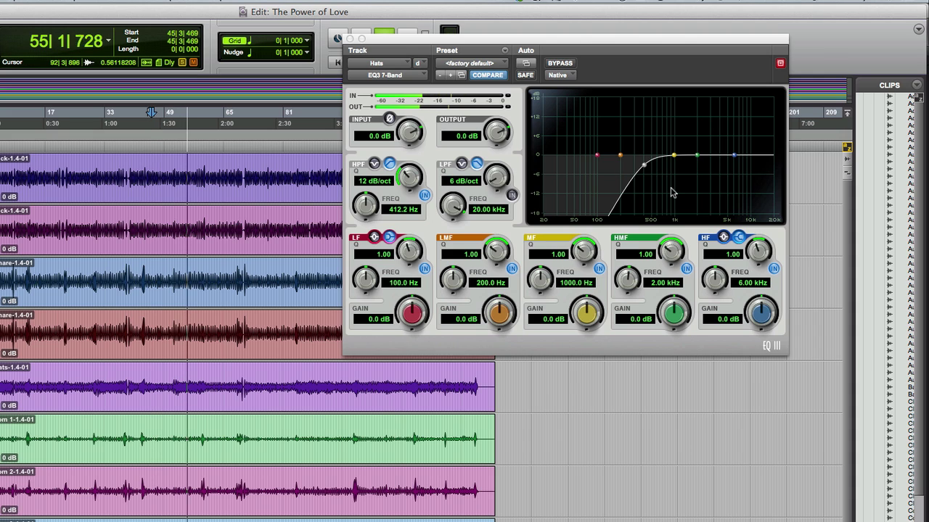
pyautogui.press('space')
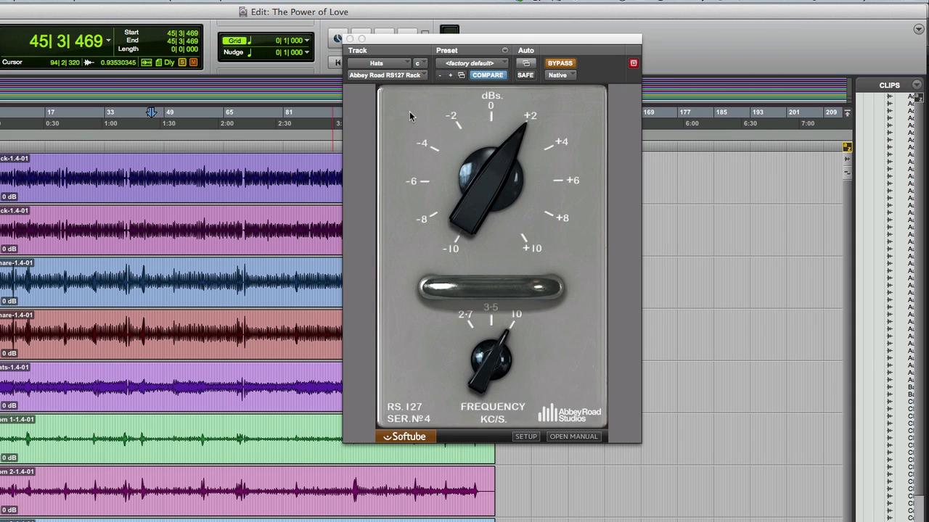
# A/B the Hats' +2 dB RS127 boost during playback, leaving it active
pyautogui.click(560, 64)
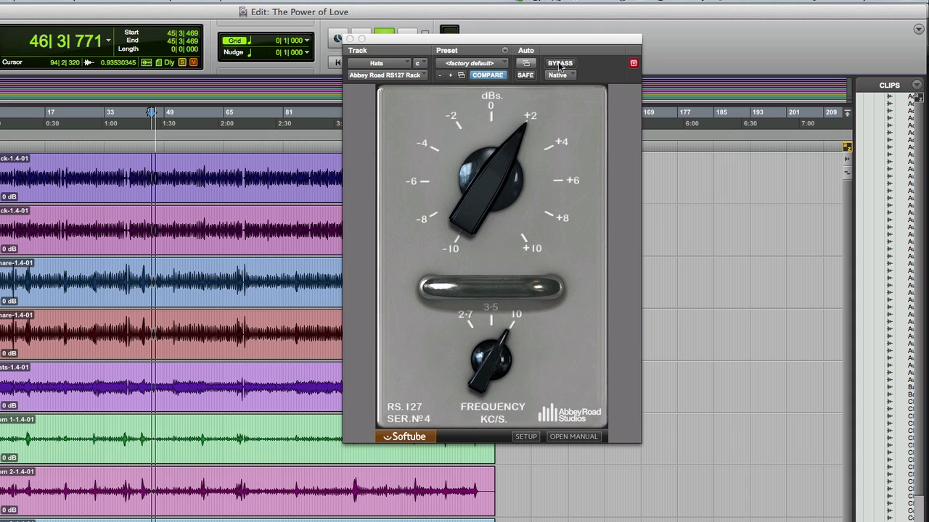
pyautogui.click(559, 64)
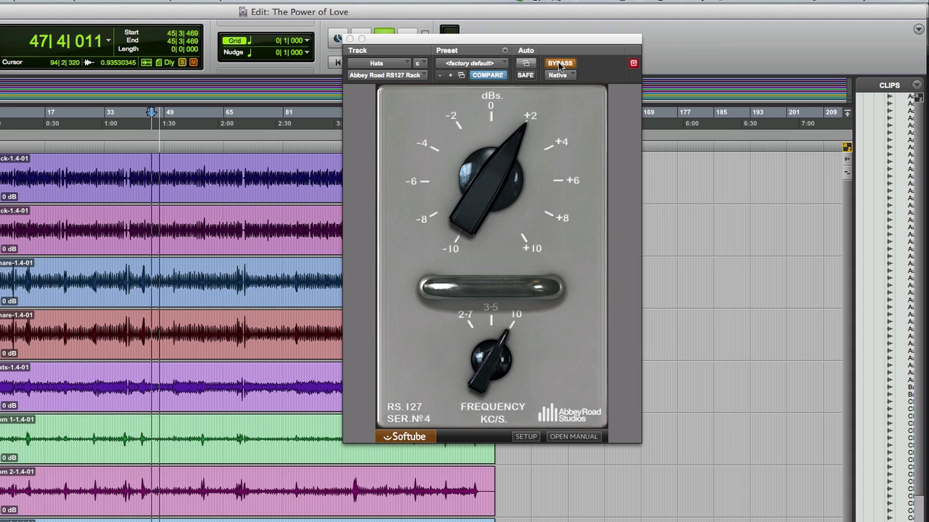
pyautogui.click(560, 64)
pyautogui.click(559, 64)
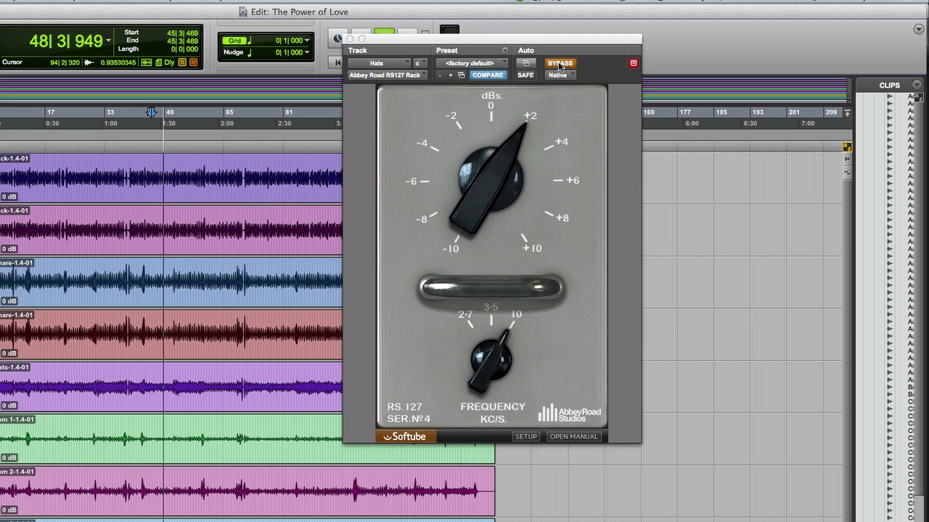
pyautogui.click(559, 64)
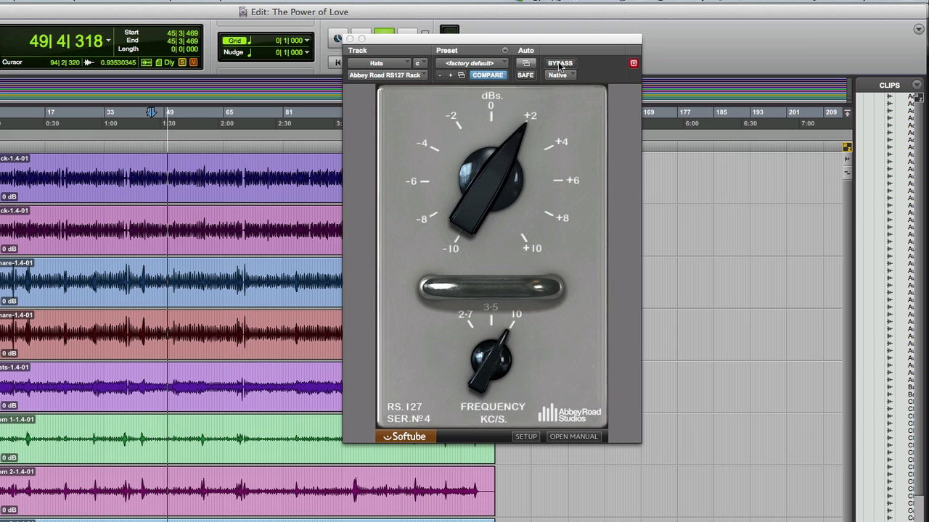
pyautogui.press('space')
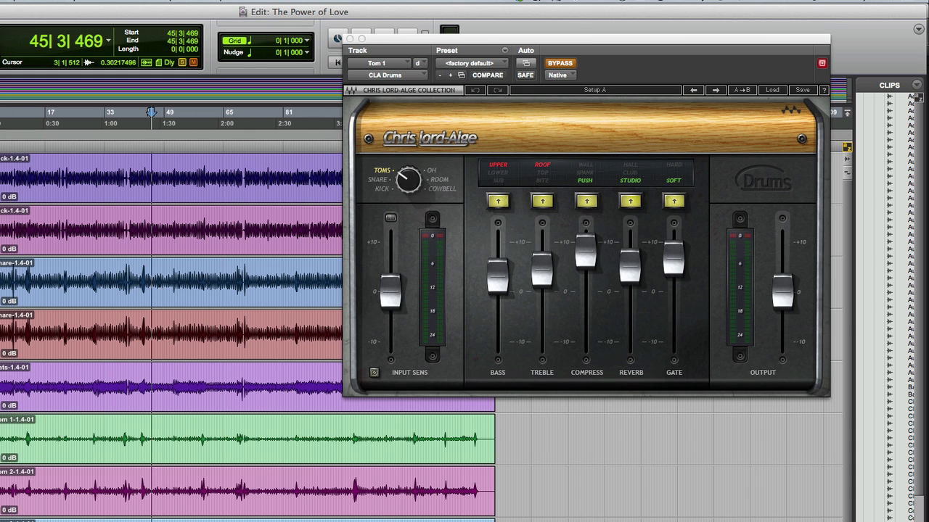
# Play from around bar 68 and switch on CLA Drums for Tom 2
pyautogui.click(236, 155)
pyautogui.press('space')
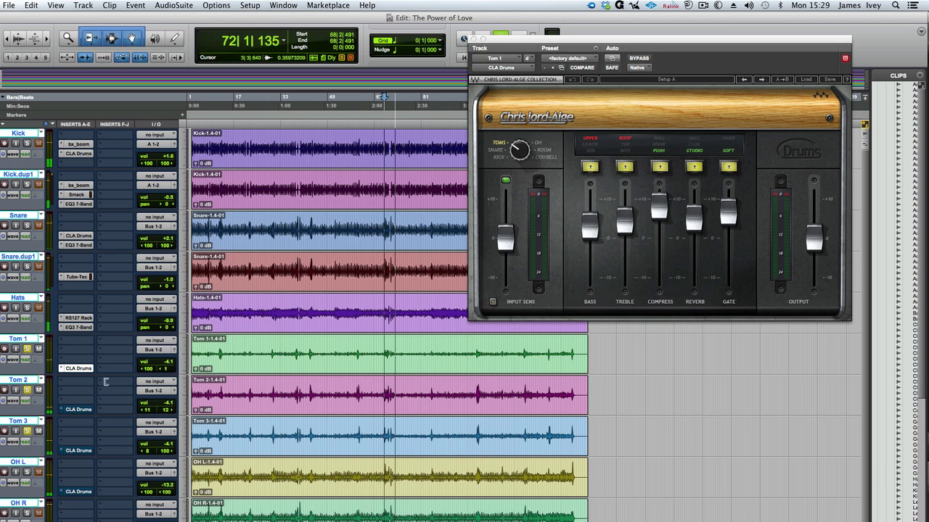
pyautogui.click(81, 410)
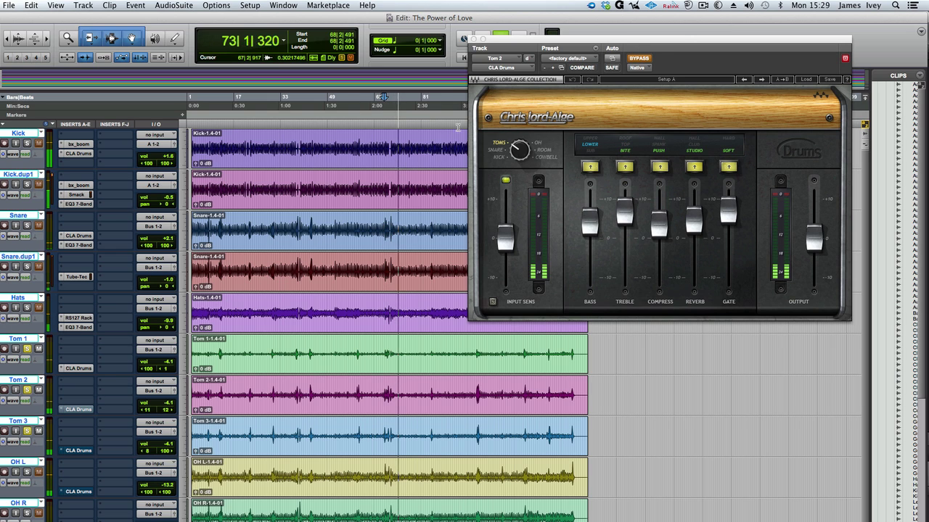
pyautogui.press('space')
pyautogui.press('space')
pyautogui.click(638, 59)
pyautogui.click(638, 59)
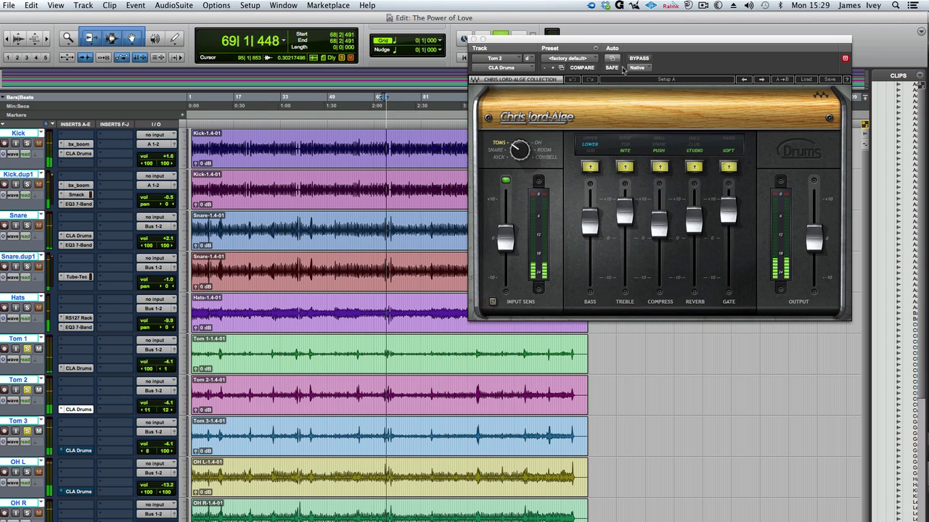
pyautogui.press('space')
# Switch on CLA Drums for Tom 3, stop playback, and solo the OH L overhead track
pyautogui.click(77, 451)
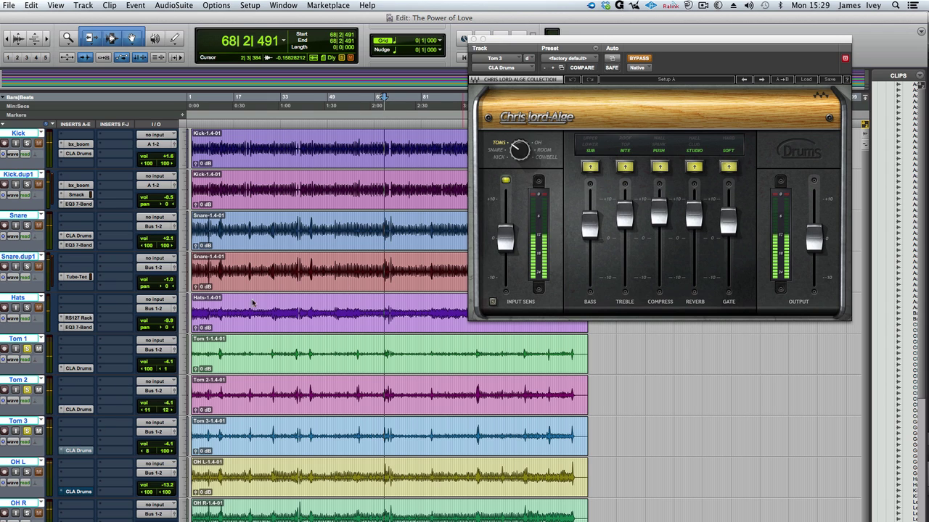
pyautogui.click(641, 59)
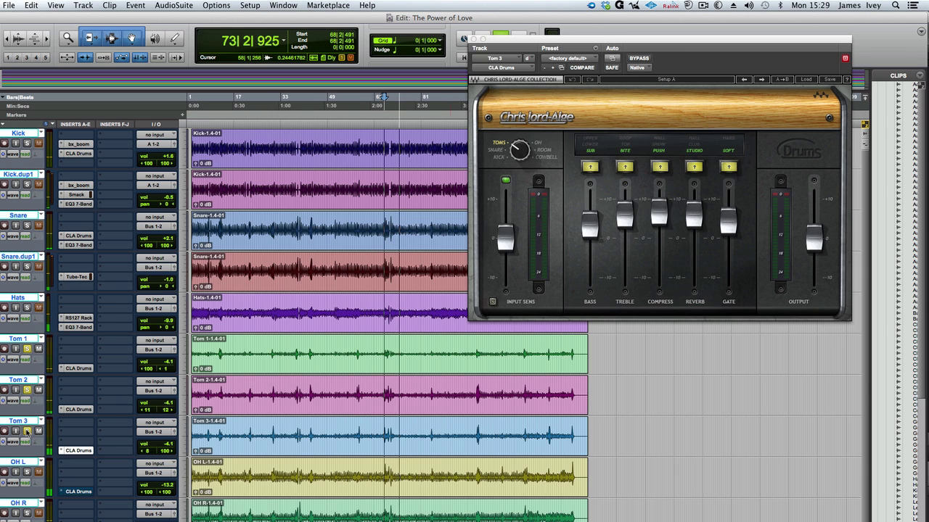
pyautogui.press('space')
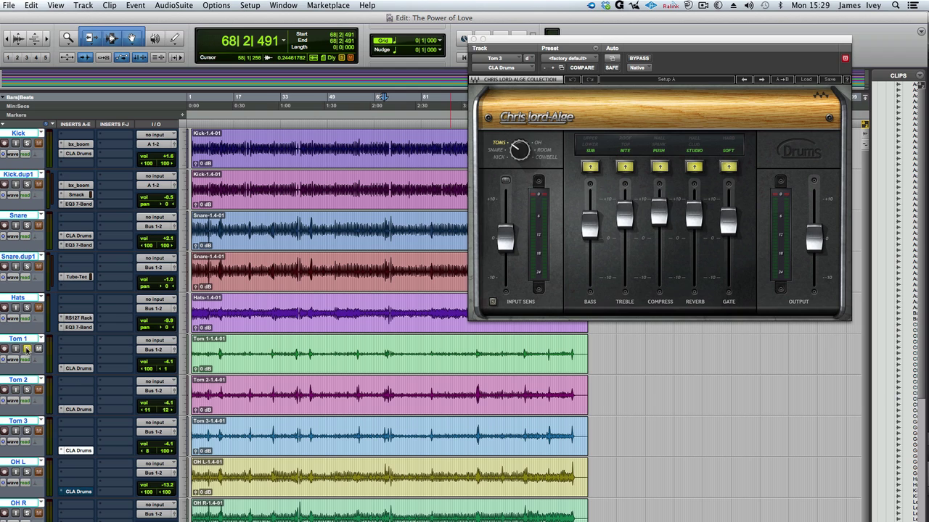
pyautogui.click(27, 472)
# Take the CLA Drums plugins on the OH L and OH R overhead tracks out of bypass
pyautogui.click(79, 492)
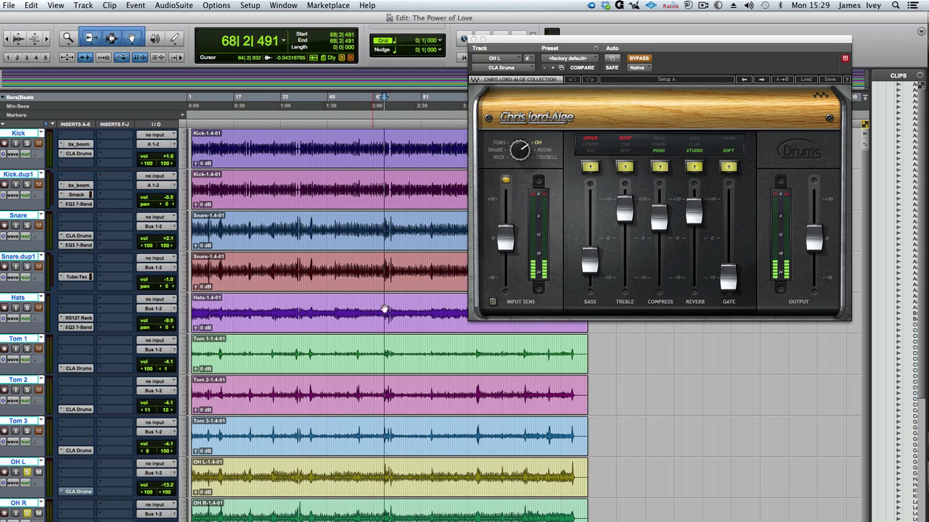
pyautogui.click(639, 59)
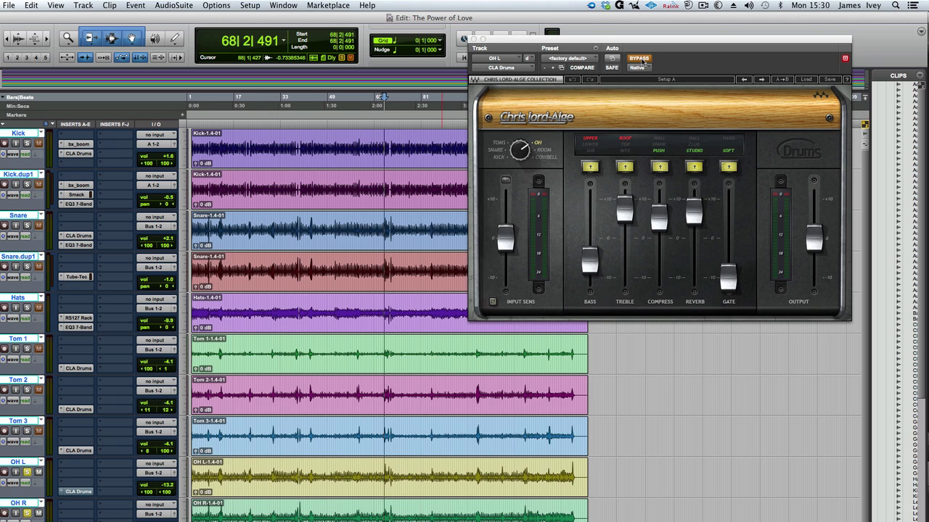
pyautogui.click(639, 59)
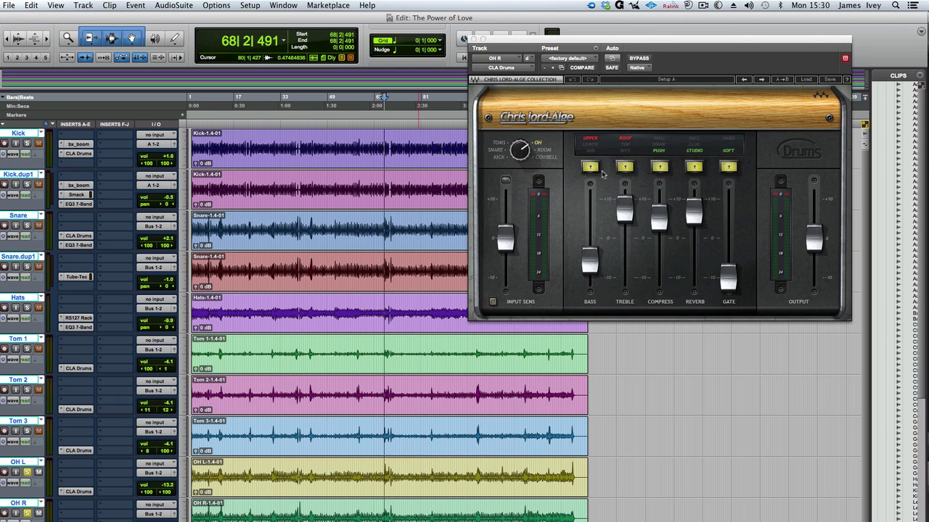
# Play back the processed overheads, unsolo OH L, stop, and move the play start to 67|4|363
pyautogui.press('space')
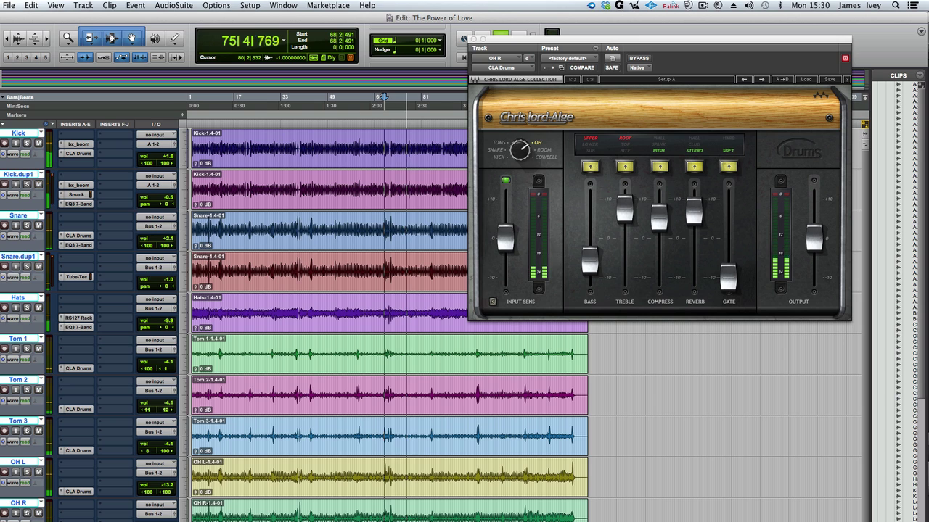
pyautogui.keyDown('alt'); pyautogui.click(28, 473); pyautogui.keyUp('alt')
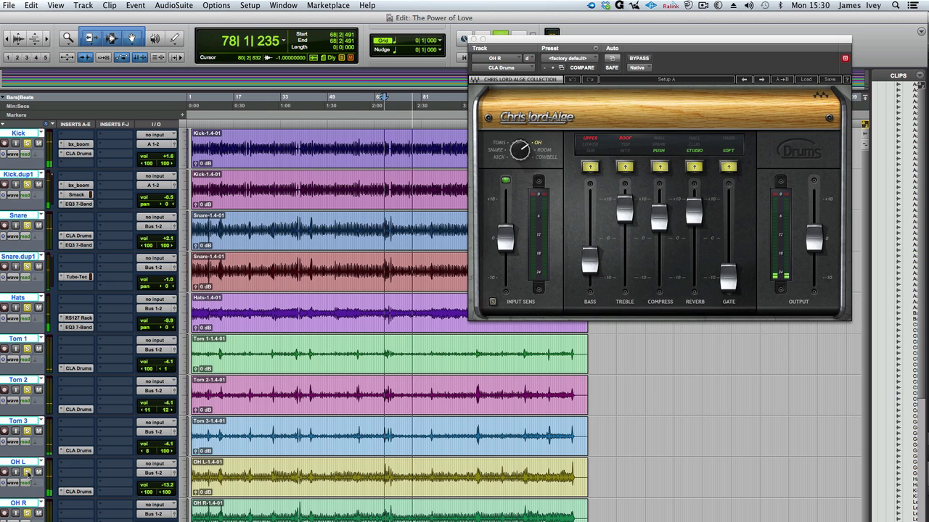
pyautogui.press('space')
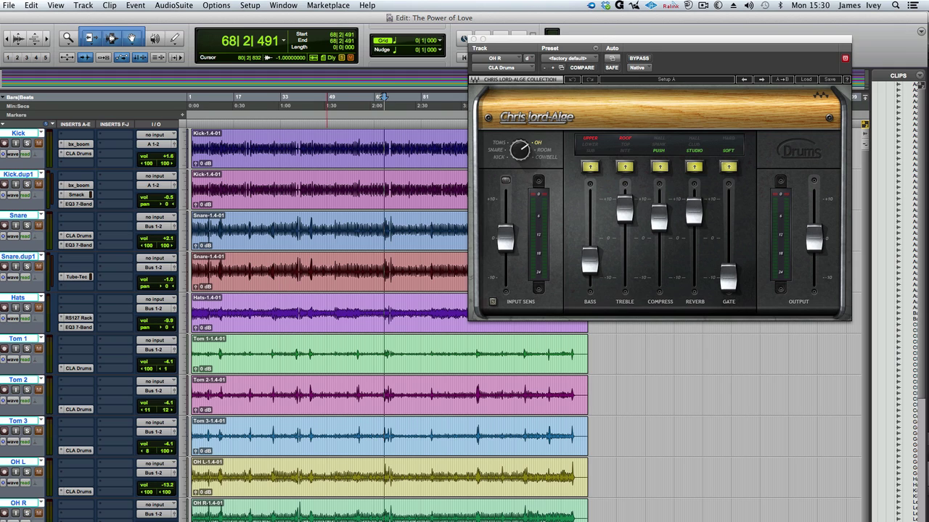
pyautogui.click(382, 126)
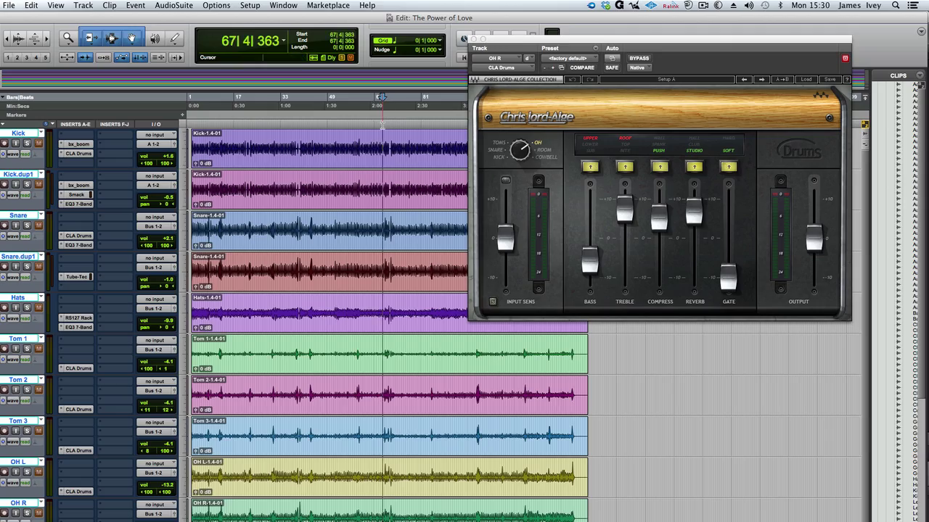
# Audition the Comp Mic's Transient Master, then enable its Impact compressor at ratio 4, −26.4 dB threshold
pyautogui.press('space')
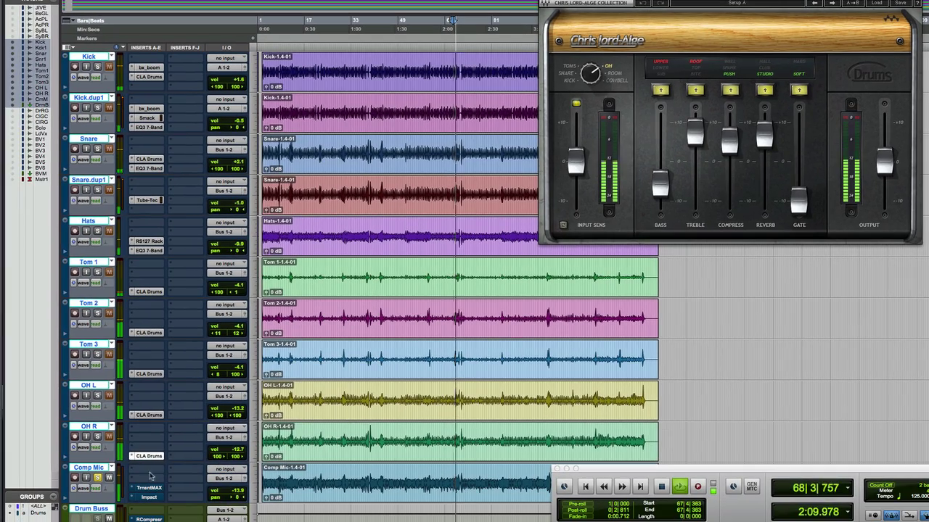
pyautogui.click(149, 489)
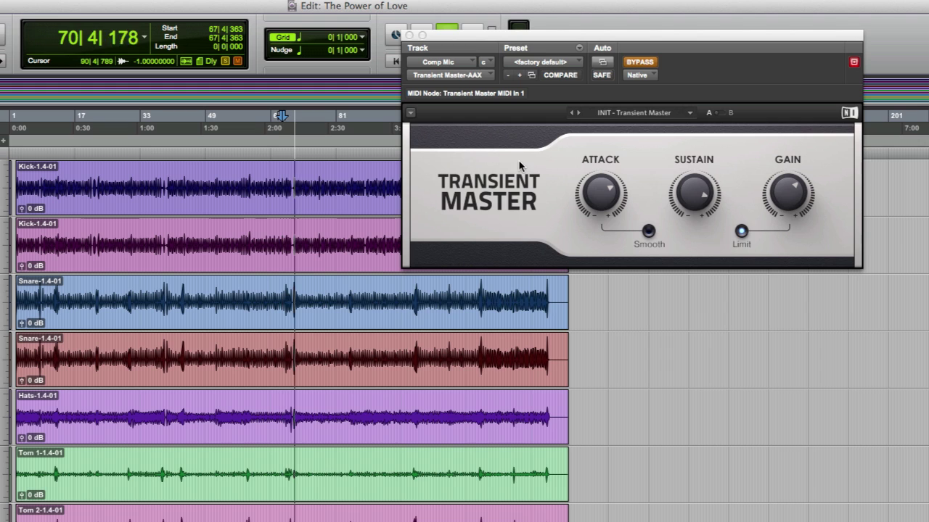
pyautogui.moveTo(633, 143)
pyautogui.press('space')
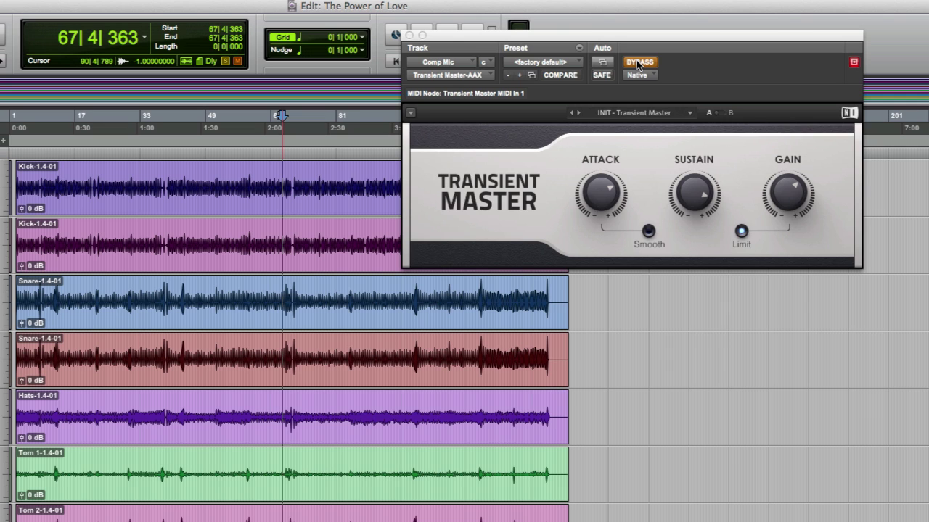
pyautogui.press('space')
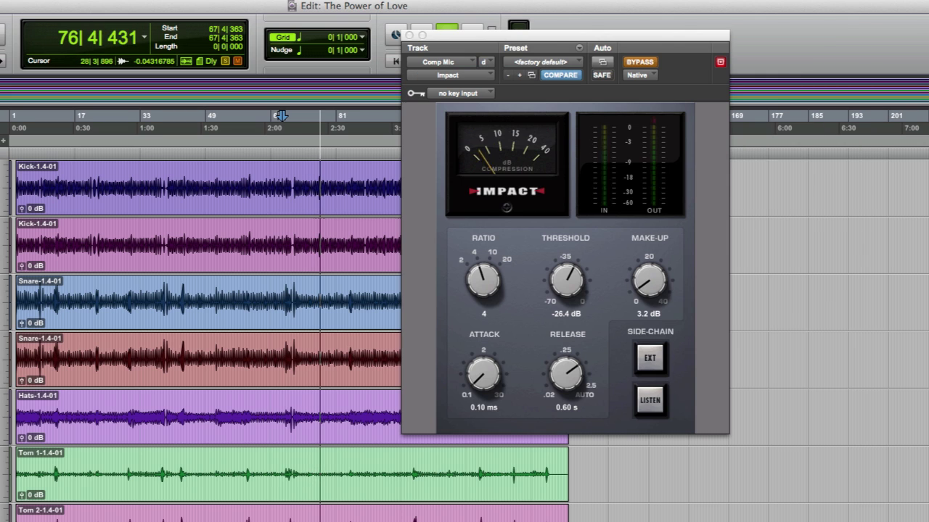
pyautogui.click(637, 63)
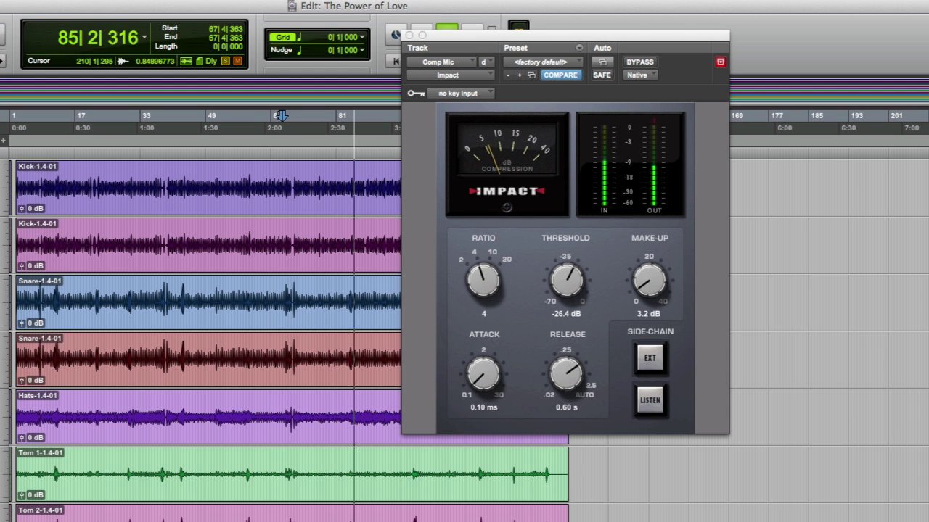
pyautogui.scroll(-3, 838, 489)
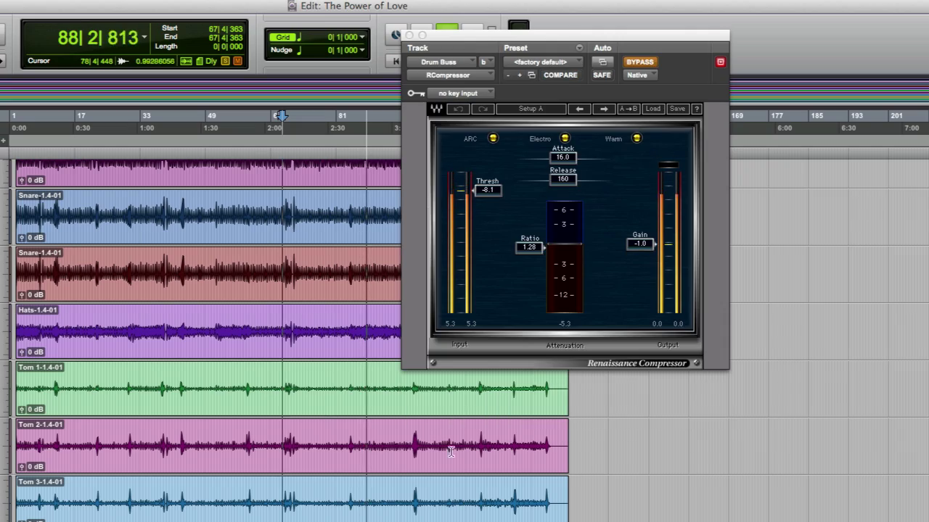
# Enable the Drum Buss Renaissance Compressor with threshold -8.1 and ratio 1.28
pyautogui.click(640, 64)
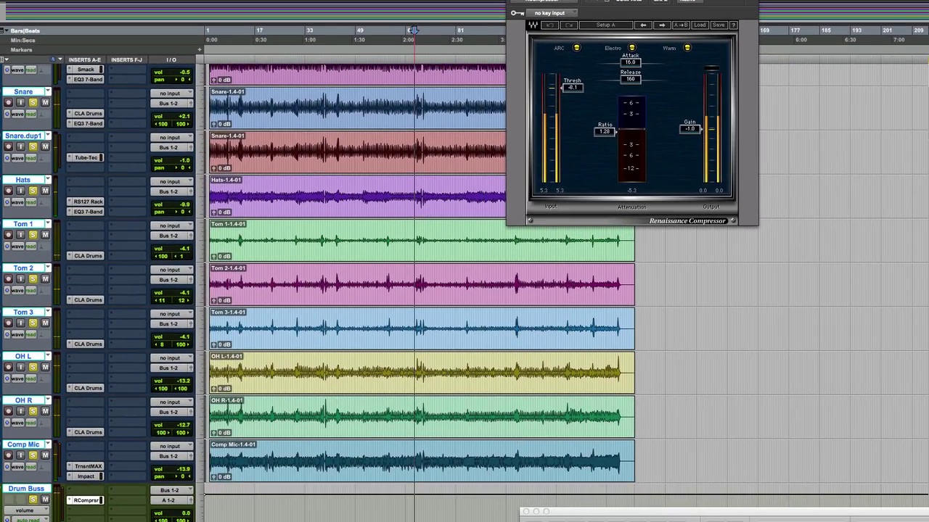
pyautogui.scroll(3, 420, 291)
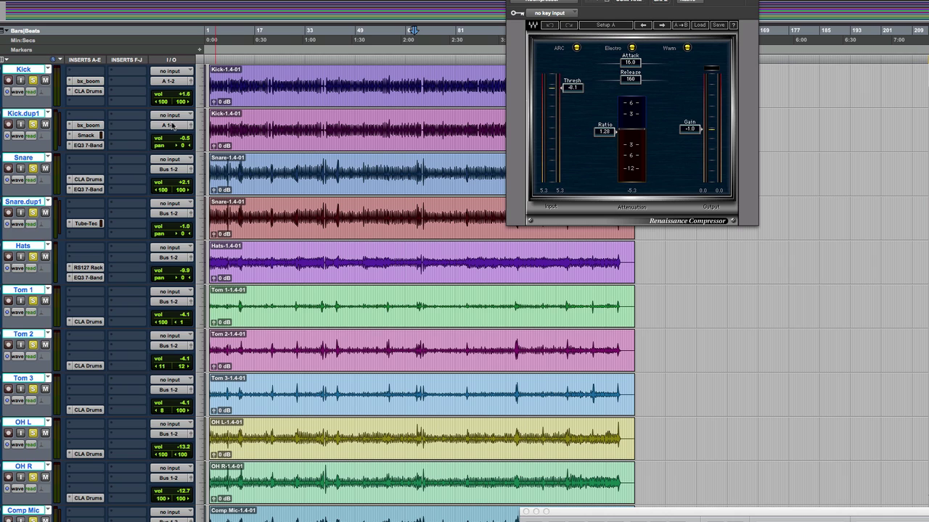
# Return the playhead to the song start and play the soloed drum kit, Kick through overheads
pyautogui.click(283, 58)
pyautogui.press('space')
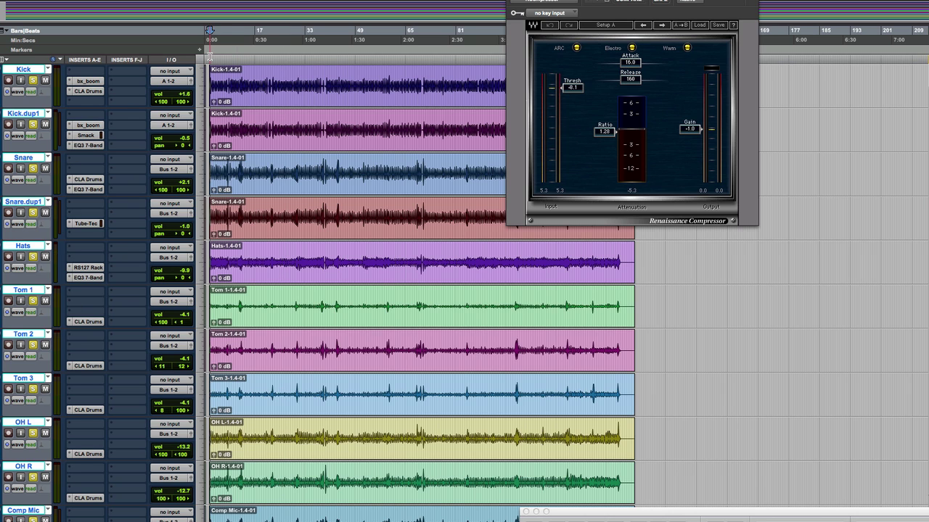
pyautogui.click(209, 30)
pyautogui.press('space')
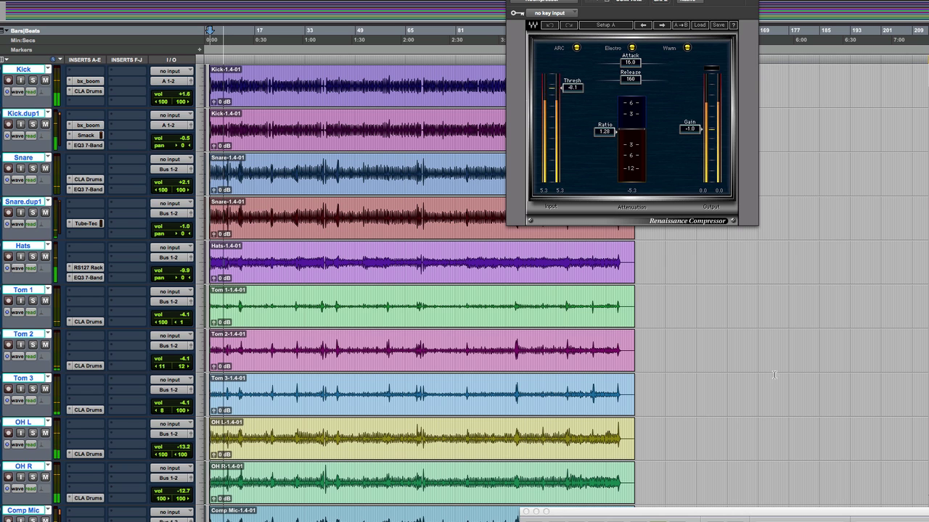
pyautogui.scroll(-3, 421, 290)
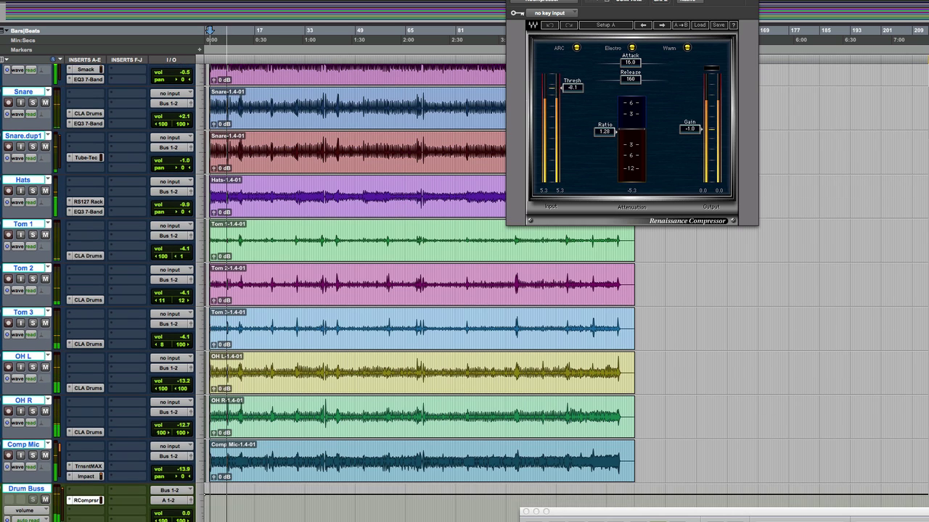
pyautogui.scroll(3, 421, 290)
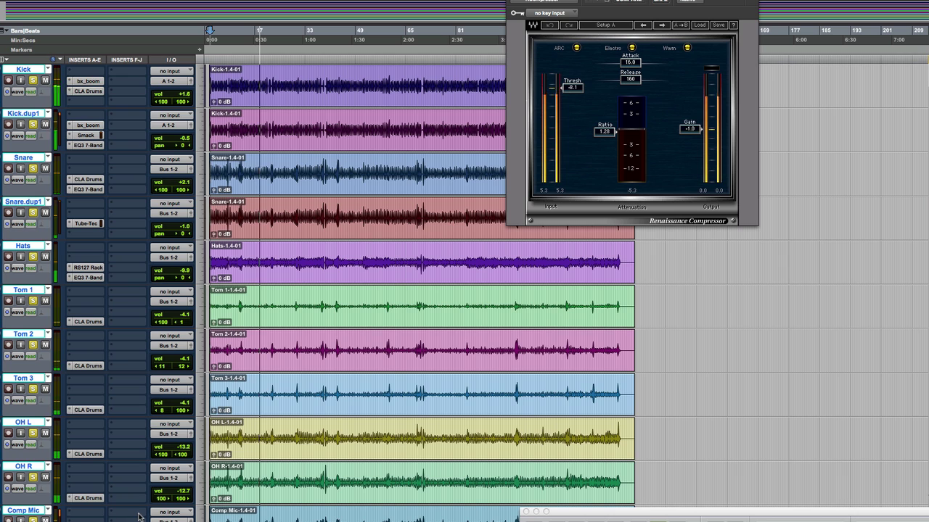
# Stop the drum playback, leaving the playhead at the song's start
pyautogui.press('space')
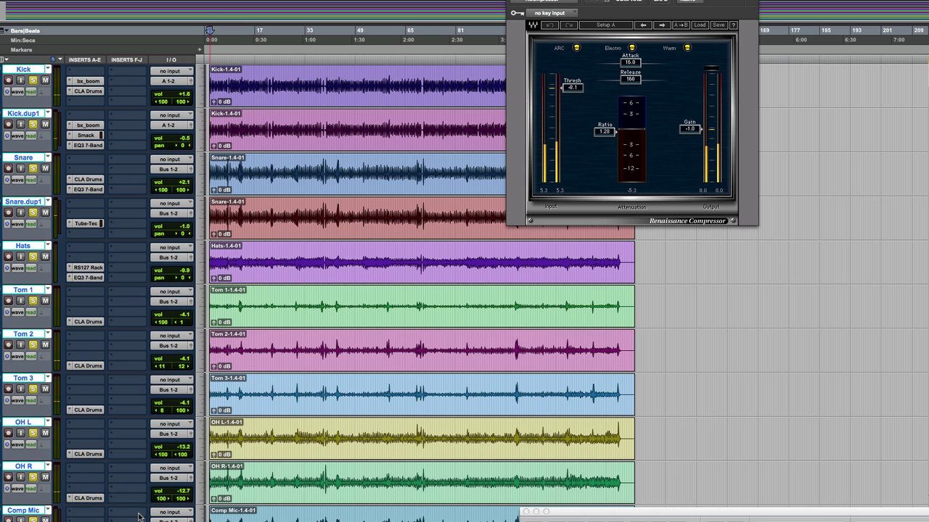